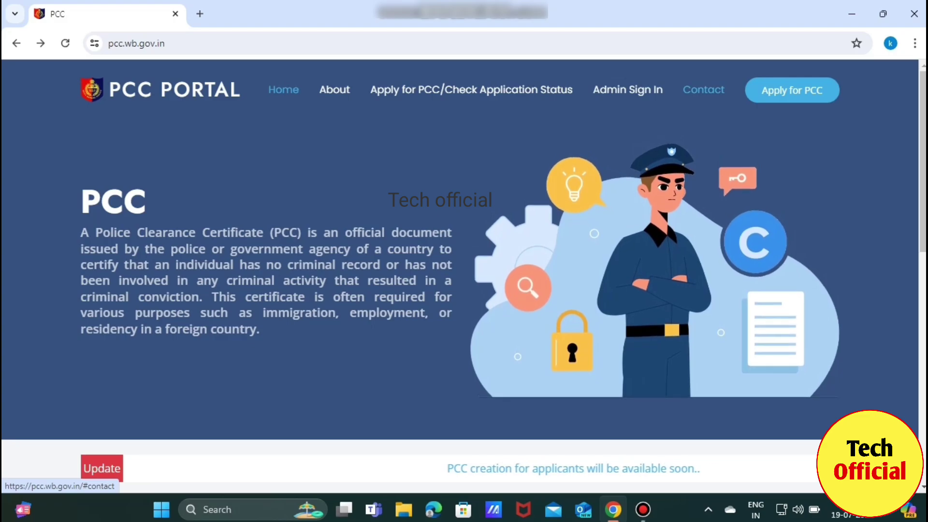
# Go to the Contact section and open the Applicant Login page via Apply for PCC.
pyautogui.click(704, 89)
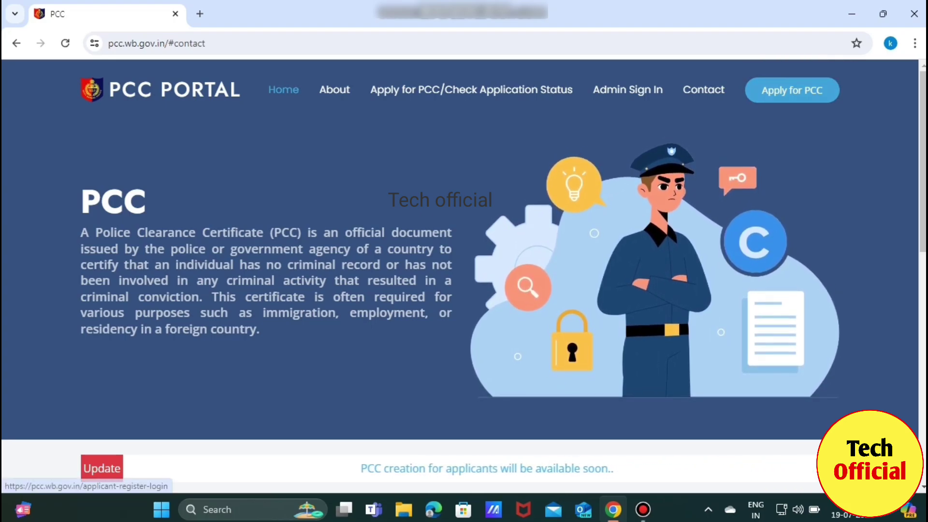
pyautogui.click(822, 90)
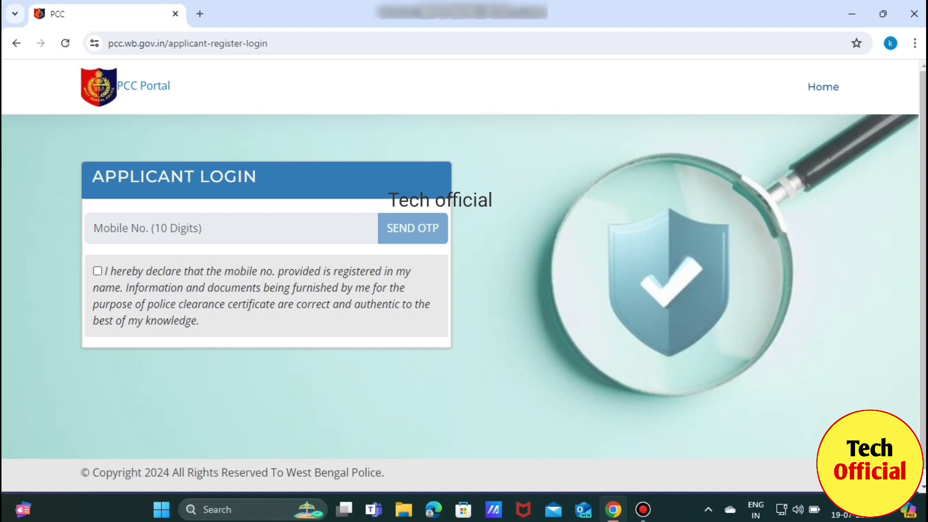
# Accept the declaration, enter the applicant's mobile number and request the login OTP.
pyautogui.click(97, 271)
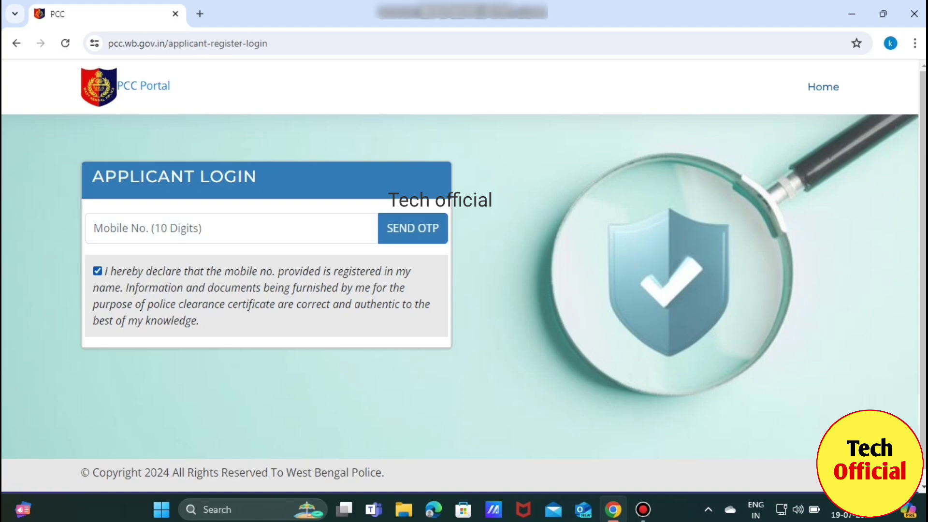
pyautogui.click(95, 228)
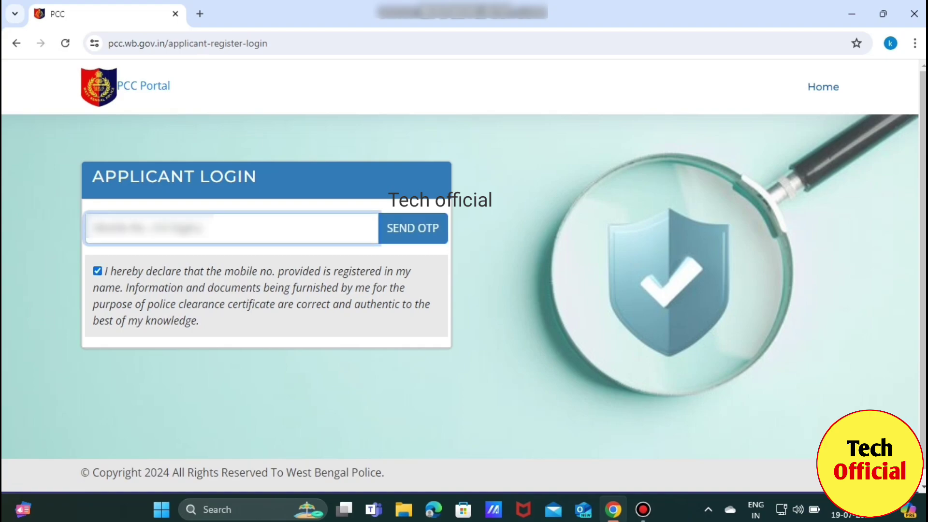
pyautogui.write('9876543210')
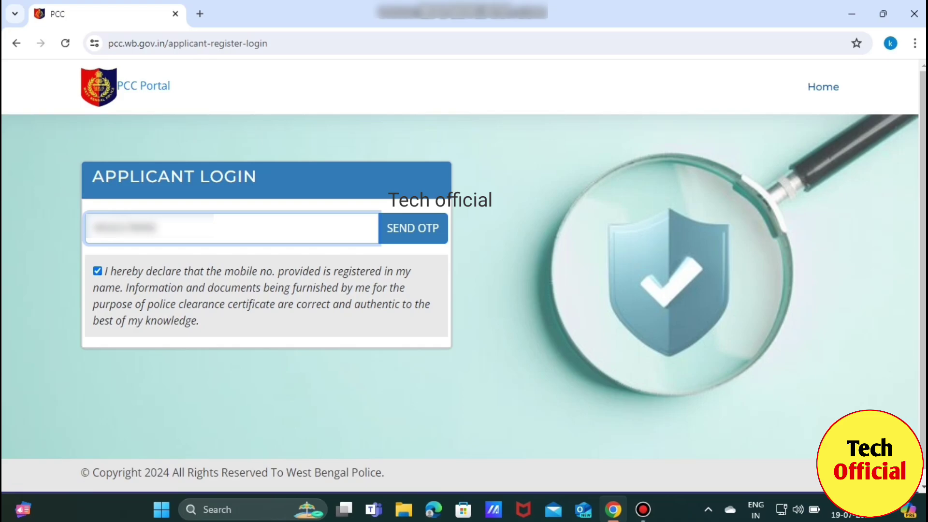
pyautogui.press('Return')
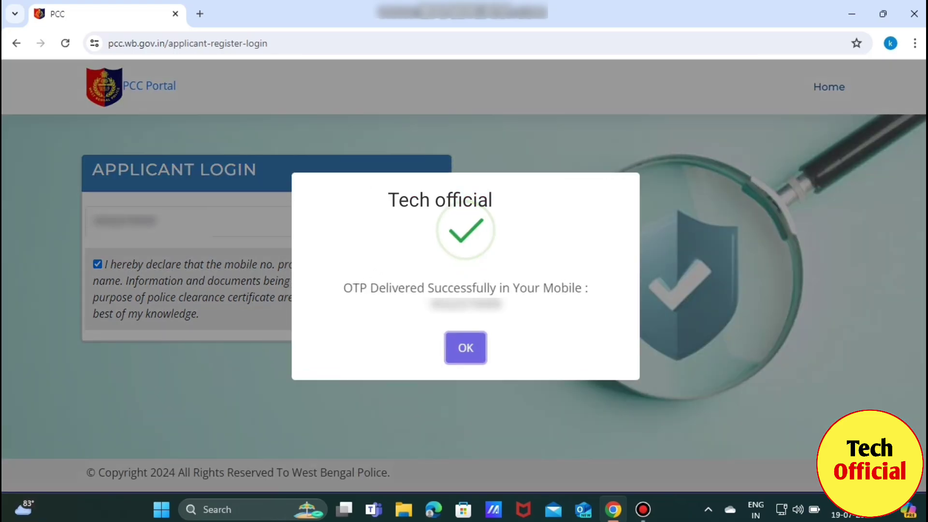
pyautogui.press('Return')
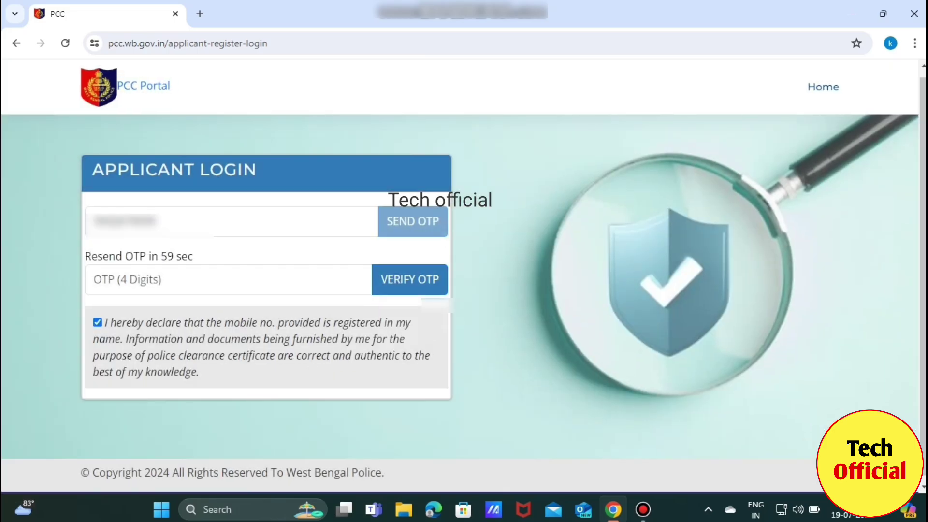
# Enter the received OTP, verify it and continue to the applicant dashboard.
pyautogui.click(228, 279)
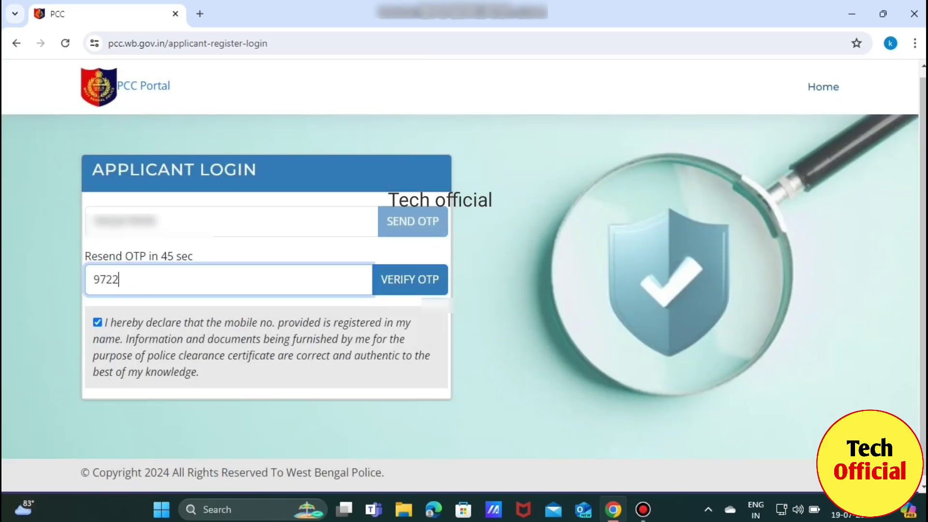
pyautogui.click(410, 280)
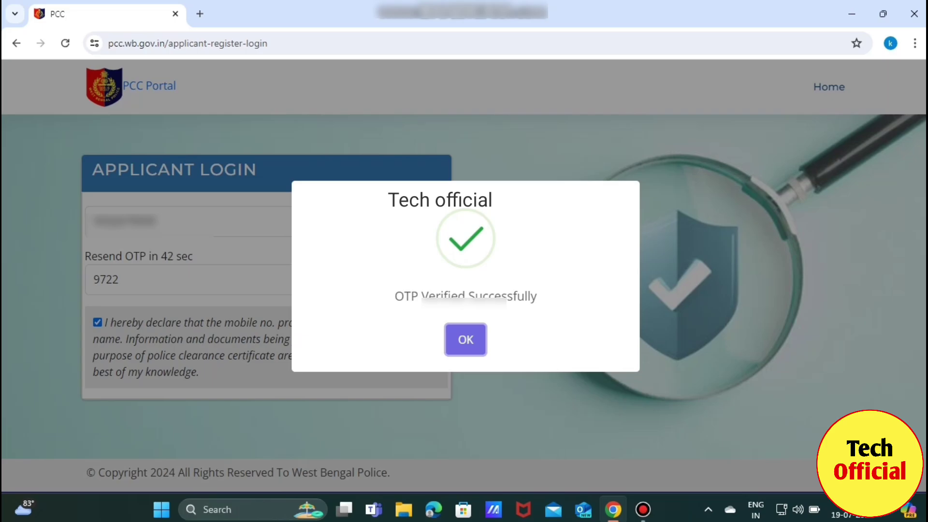
pyautogui.click(466, 340)
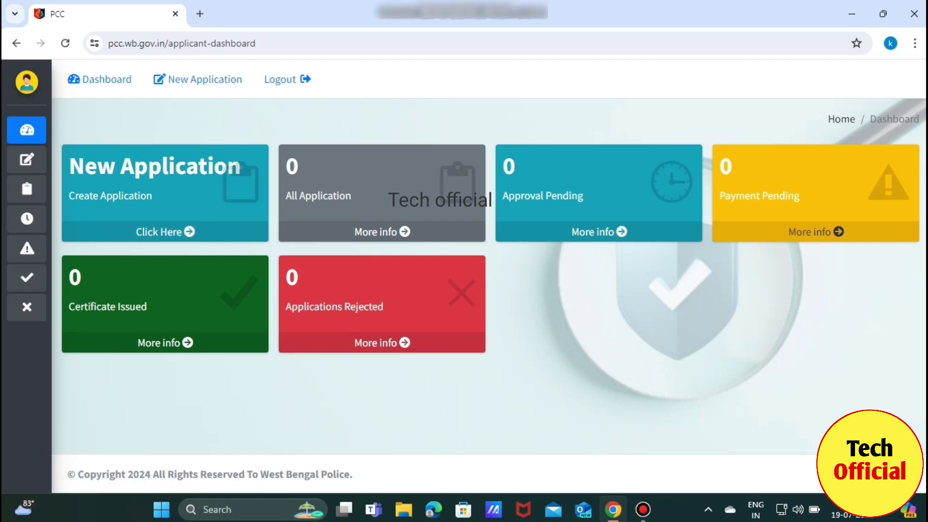
# Start a new PCC application from the dashboard's New Application option.
pyautogui.moveTo(27, 193)
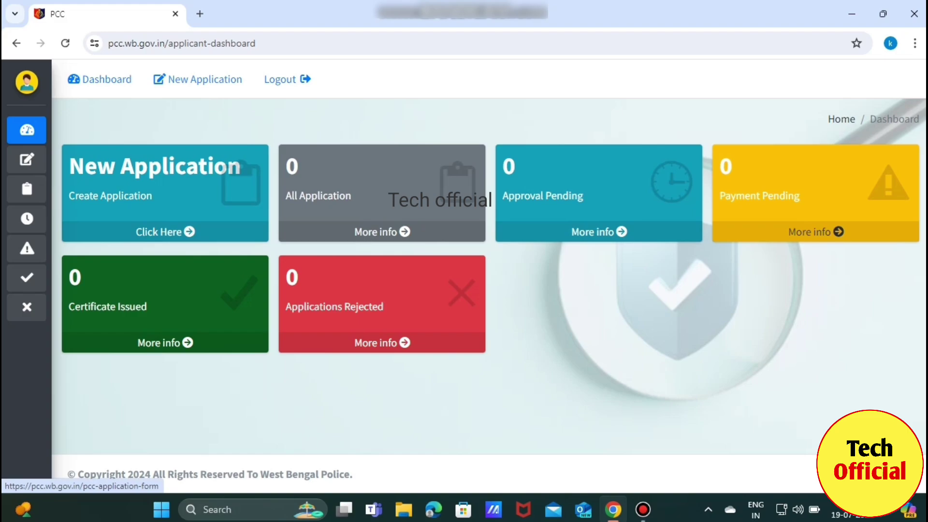
pyautogui.moveTo(29, 131)
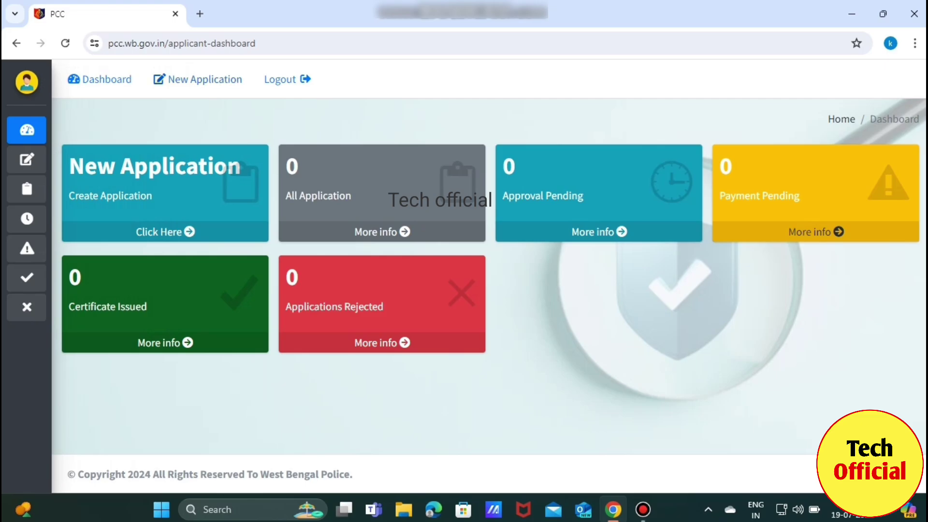
pyautogui.click(165, 231)
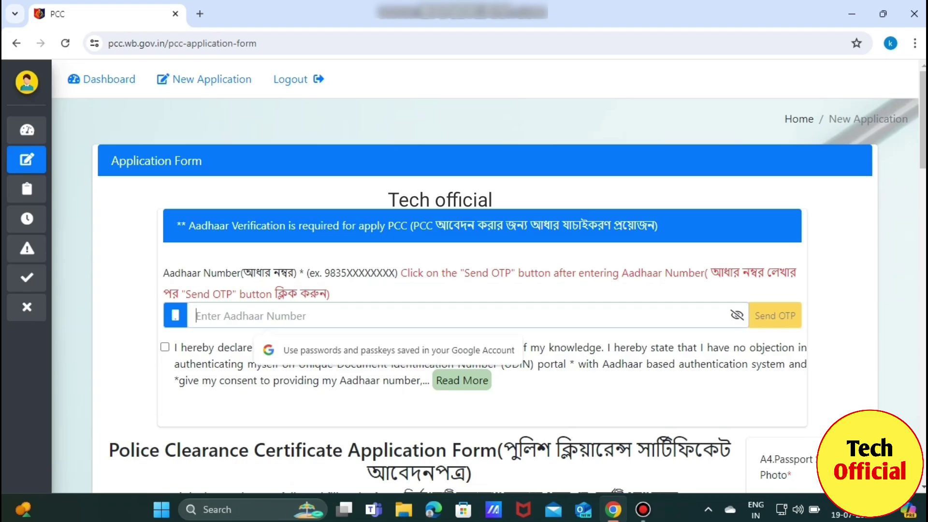
# Enter the applicant's Aadhaar number, consent to authentication and request the Aadhaar OTP.
pyautogui.write('123')
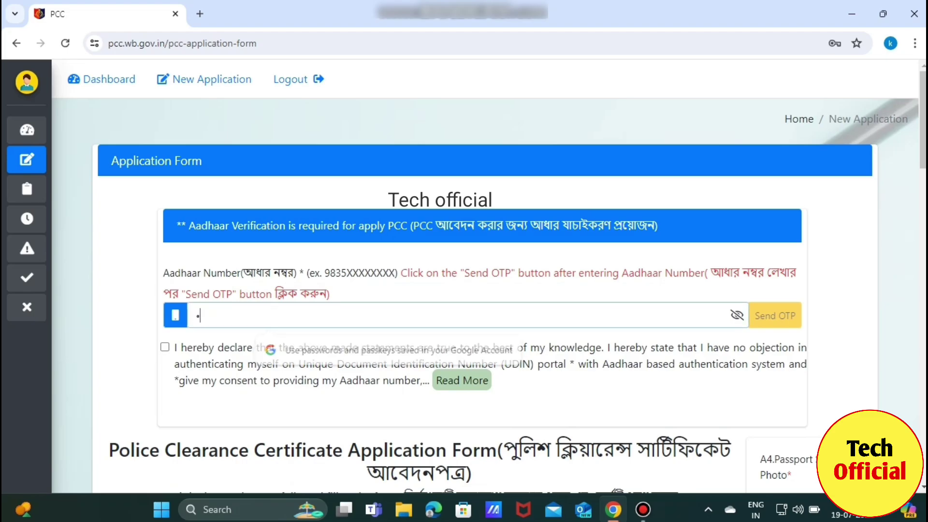
pyautogui.write('45')
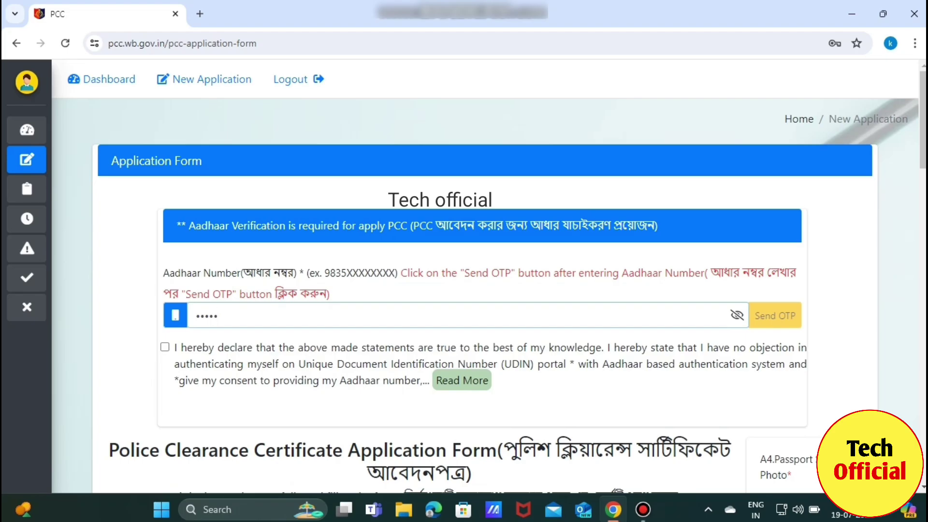
pyautogui.write('6789012')
pyautogui.click(165, 347)
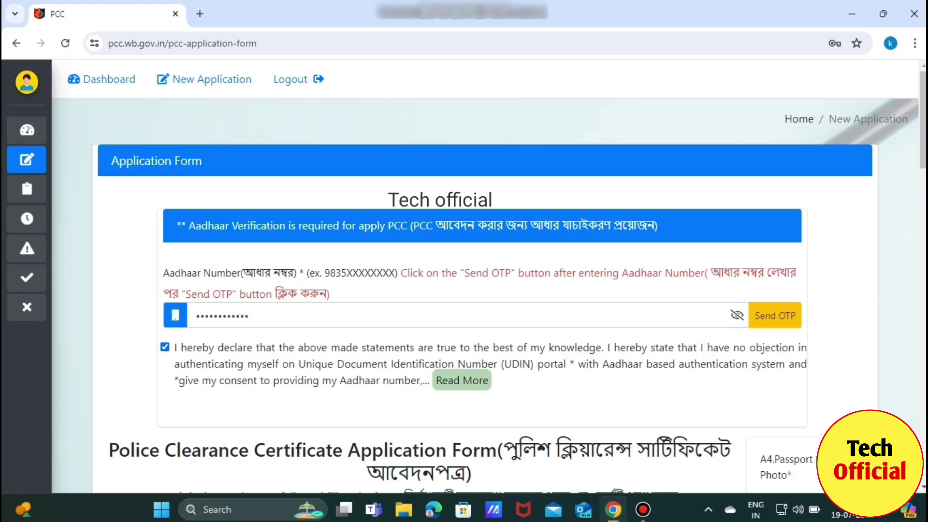
pyautogui.click(737, 315)
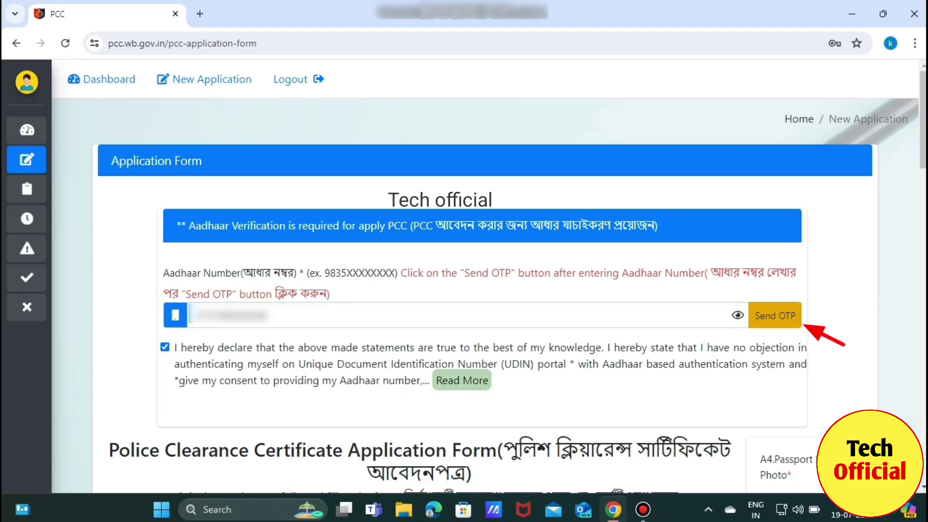
pyautogui.click(775, 316)
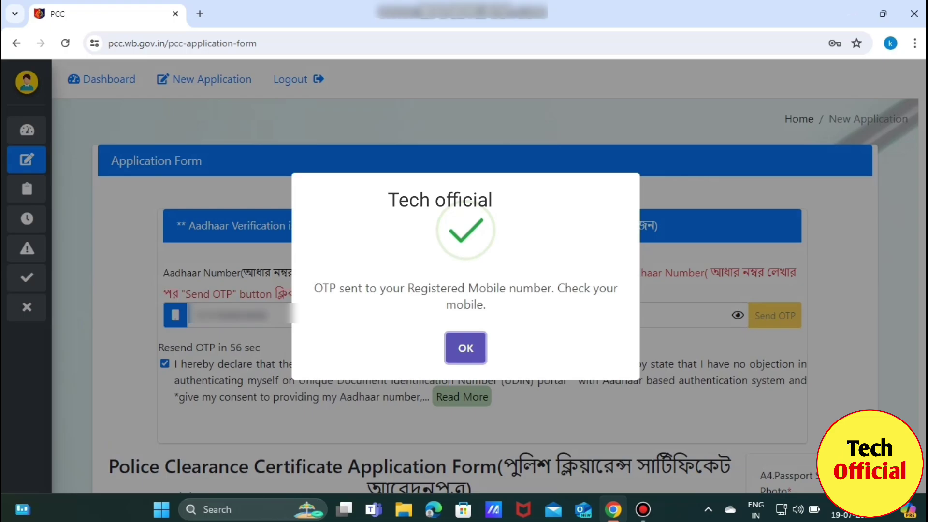
pyautogui.press('Return')
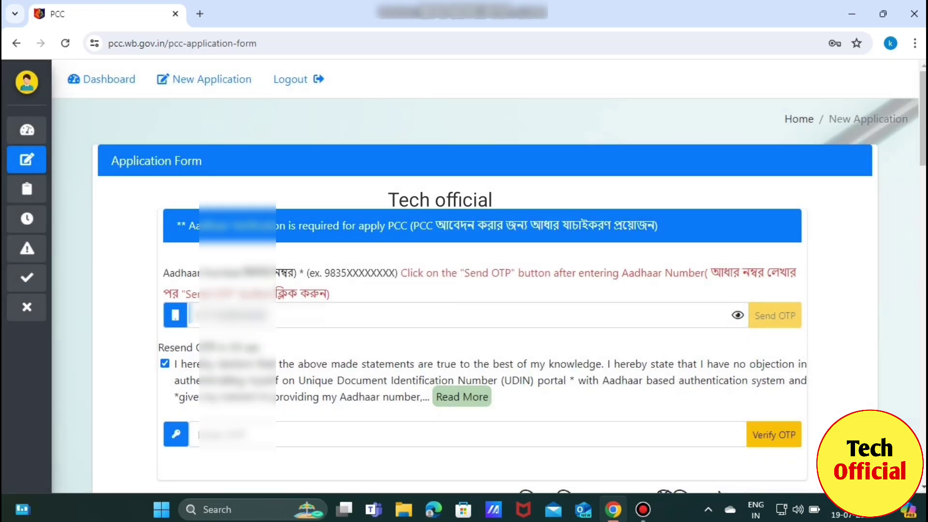
# Enter the Aadhaar OTP, verify it and acknowledge the profile validation.
pyautogui.scroll(-2, 489, 275)
pyautogui.write('**')
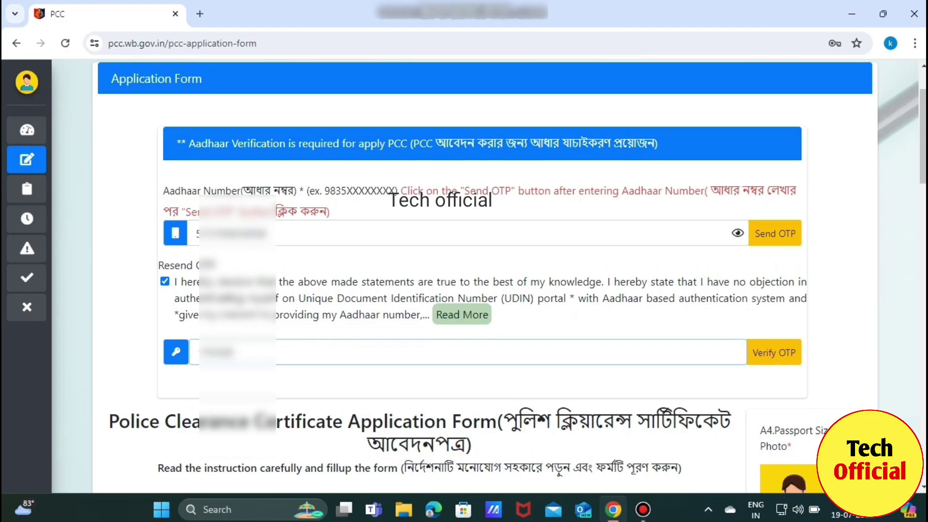
pyautogui.click(774, 352)
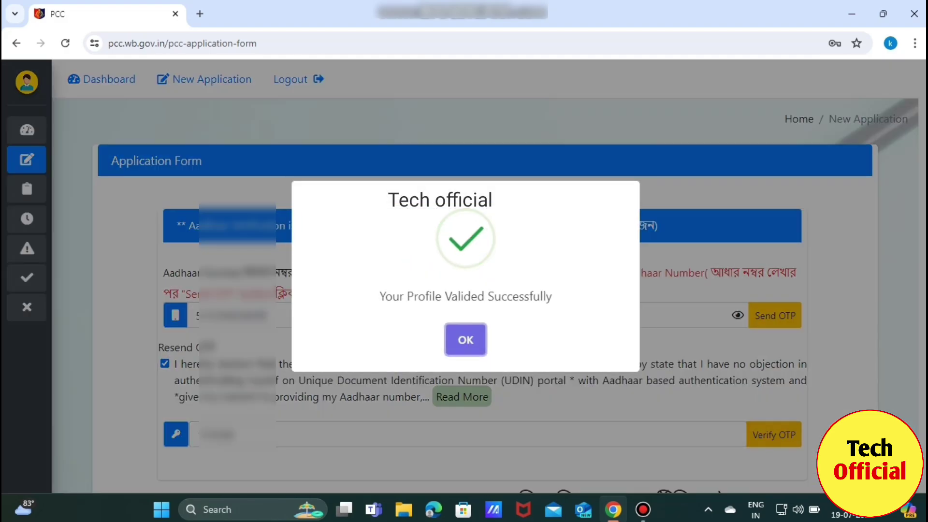
pyautogui.click(465, 339)
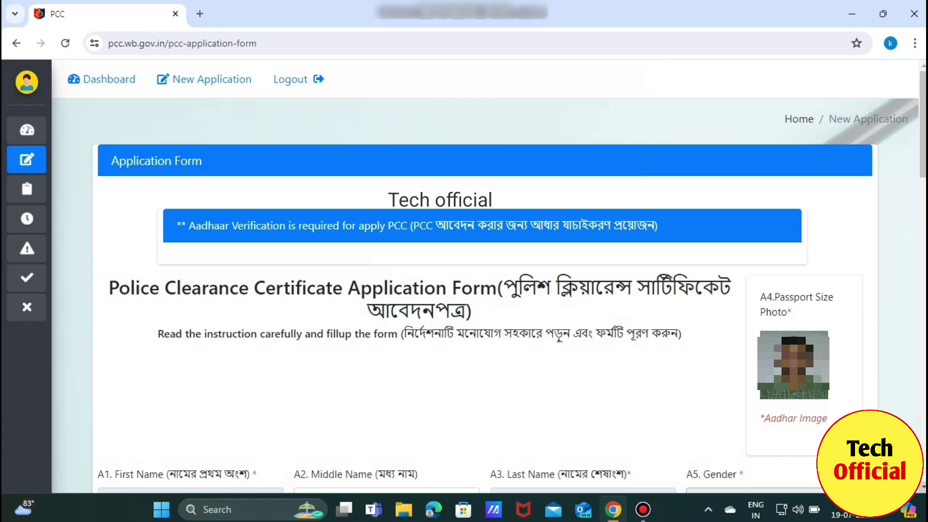
# Fill in a family member's name and the applicant's e-mail address in field A10.
pyautogui.scroll(-6, 464, 276)
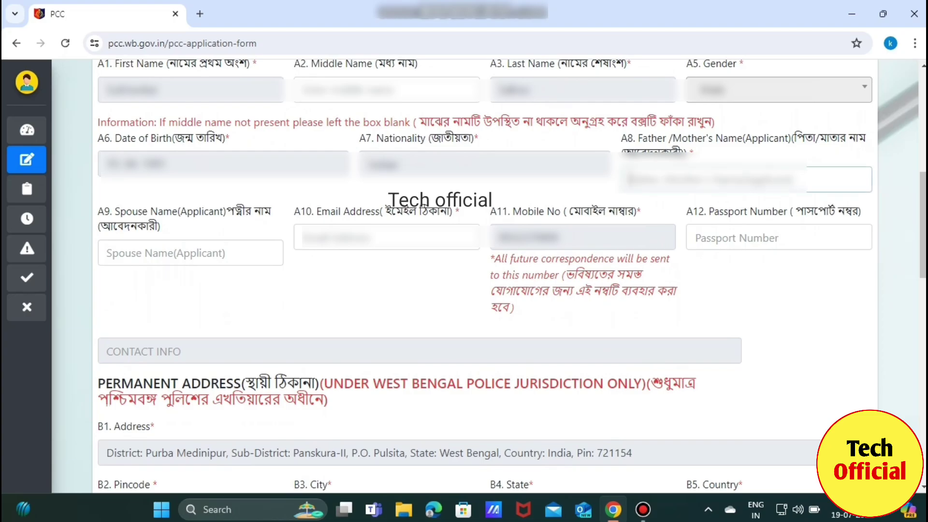
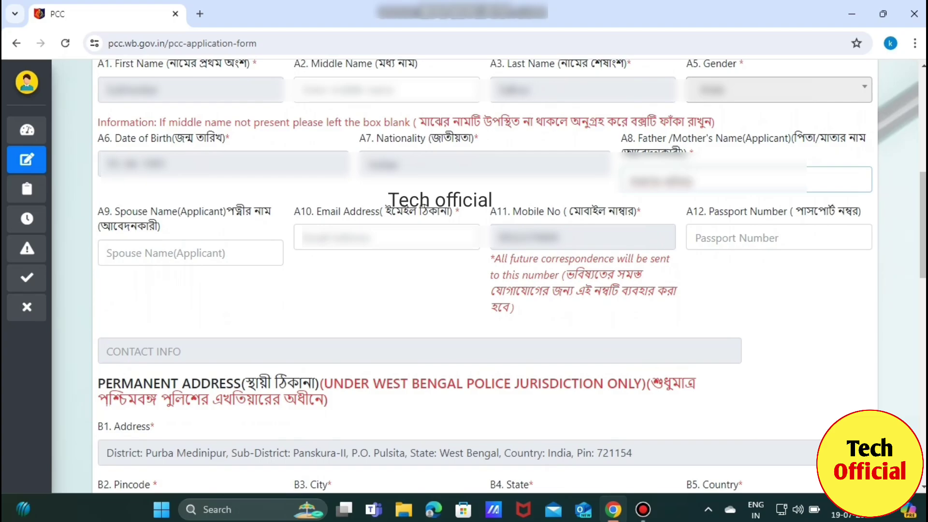
pyautogui.click(108, 253)
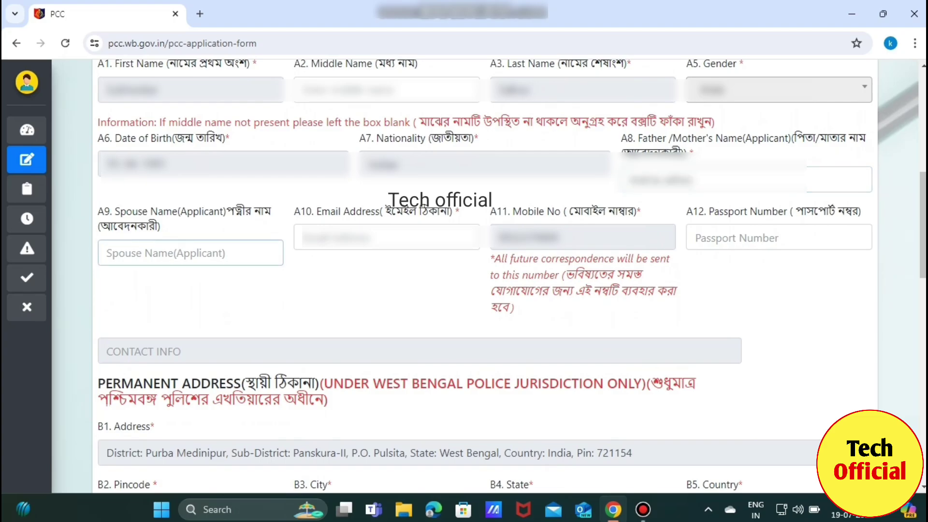
pyautogui.click(305, 238)
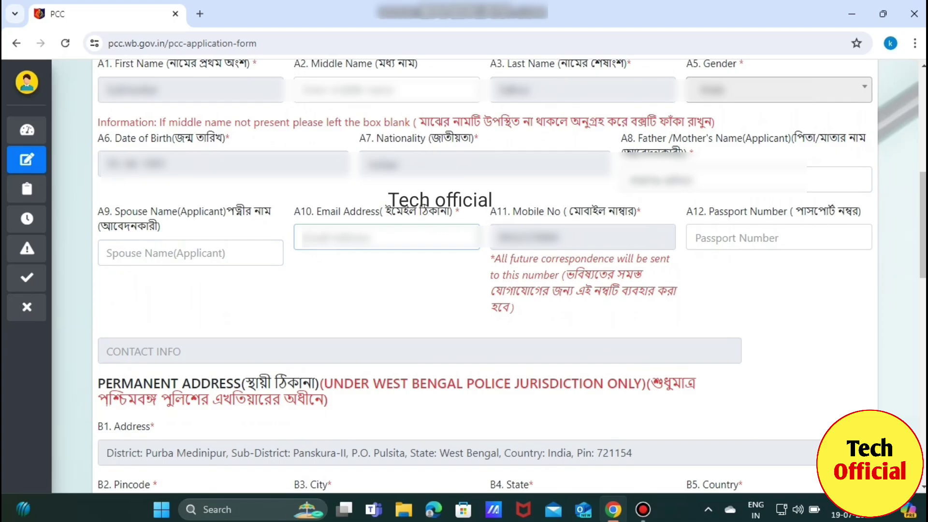
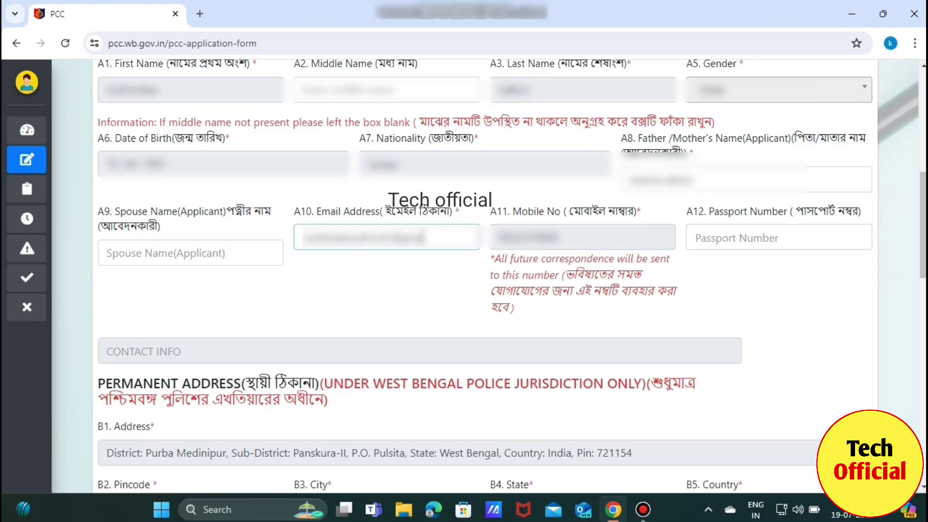
pyautogui.click(779, 238)
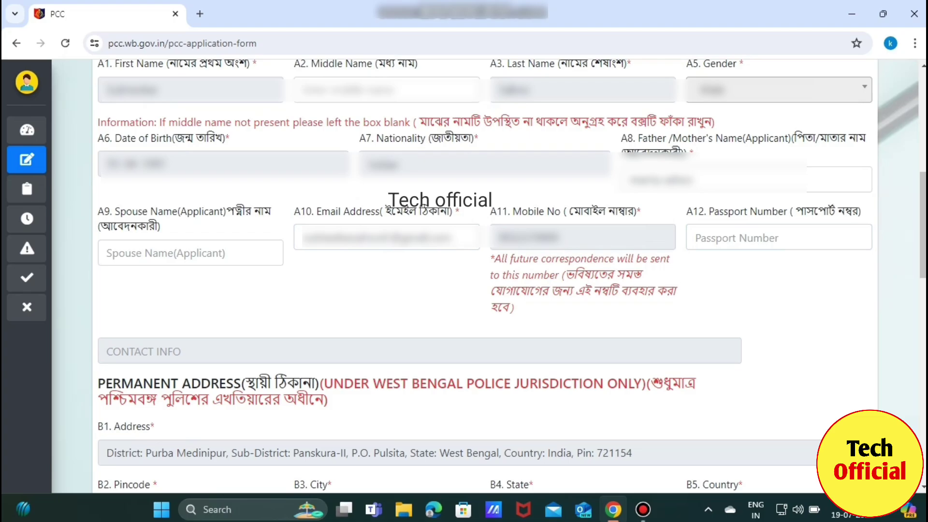
# Set the permanent-address stay From Date to April 1991.
pyautogui.scroll(-5, 464, 276)
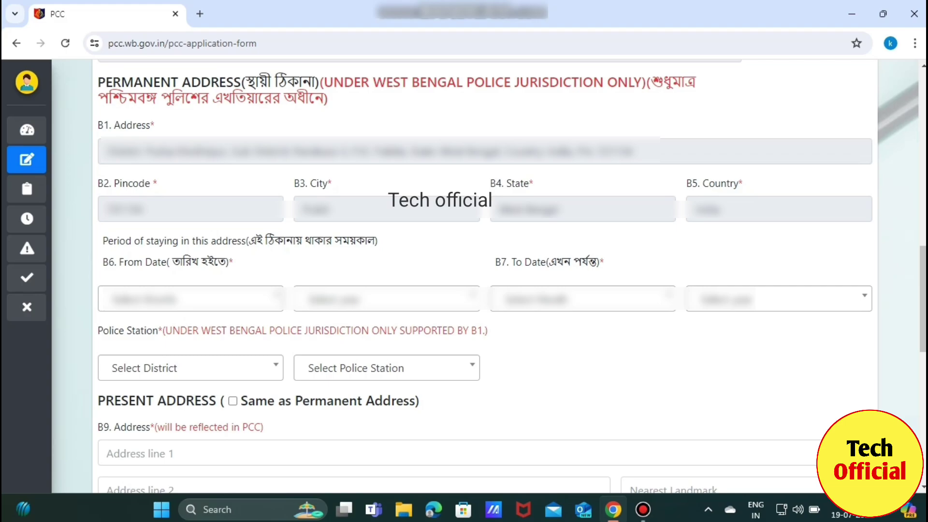
pyautogui.click(191, 299)
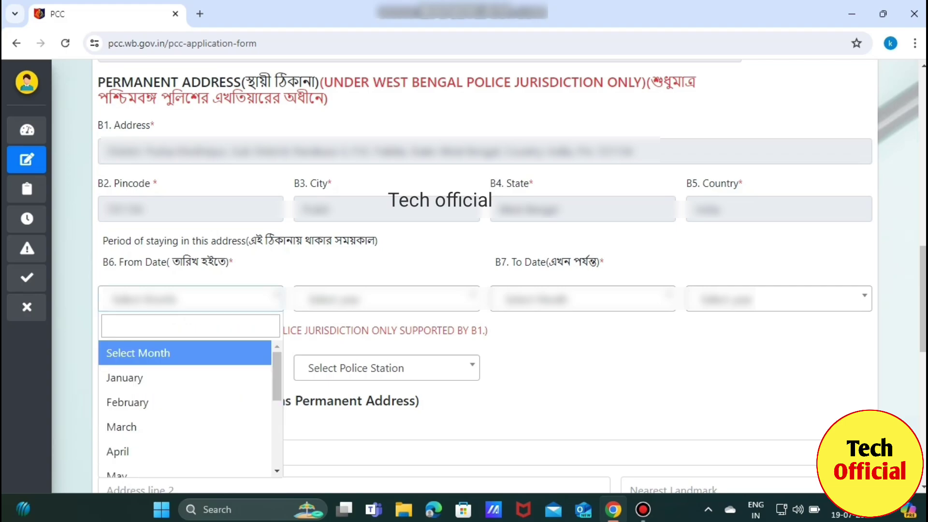
pyautogui.press('Down')
pyautogui.press('Down')
pyautogui.press('Down')
pyautogui.press('Down')
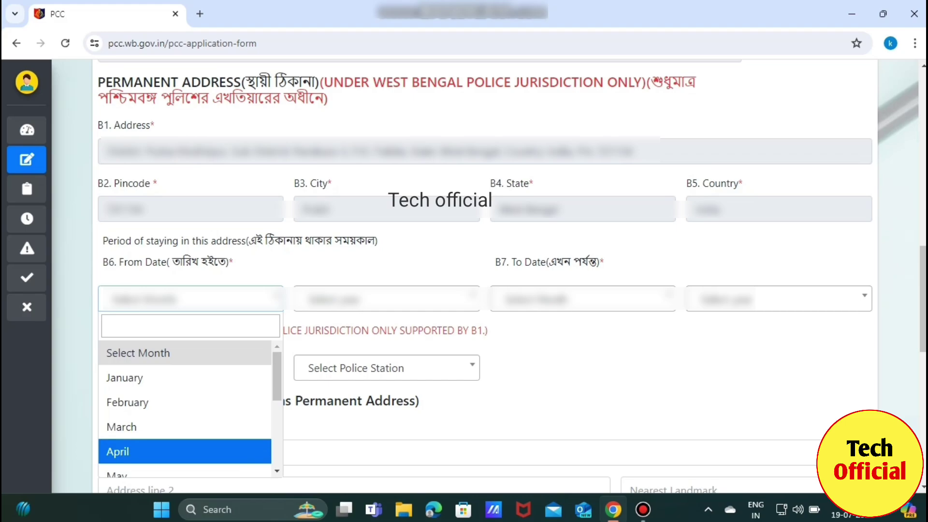
pyautogui.press('Return')
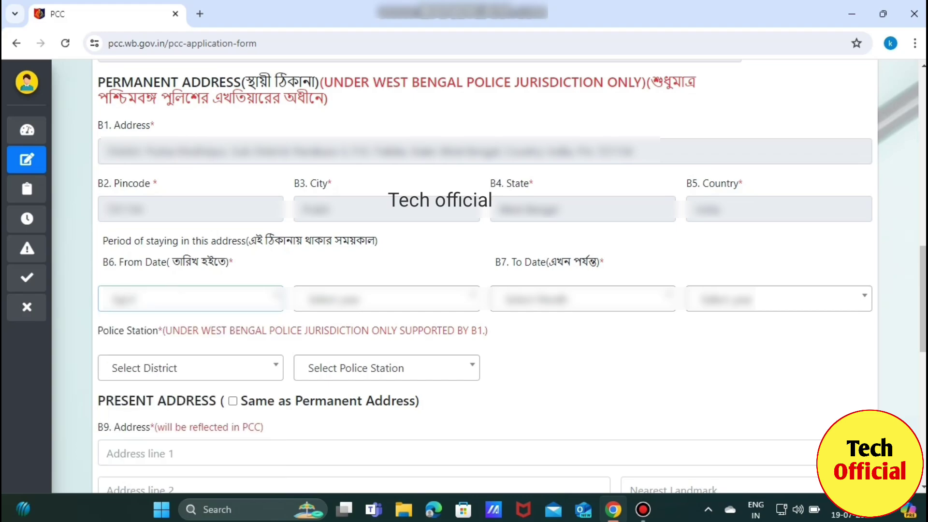
pyautogui.press('Tab')
pyautogui.press('Down')
pyautogui.press('Down')
pyautogui.press('Up')
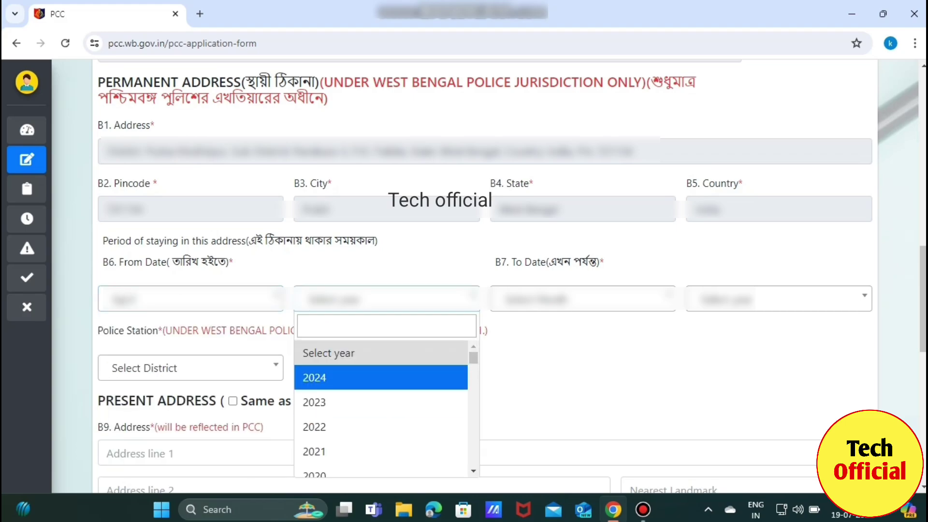
pyautogui.press('Down')
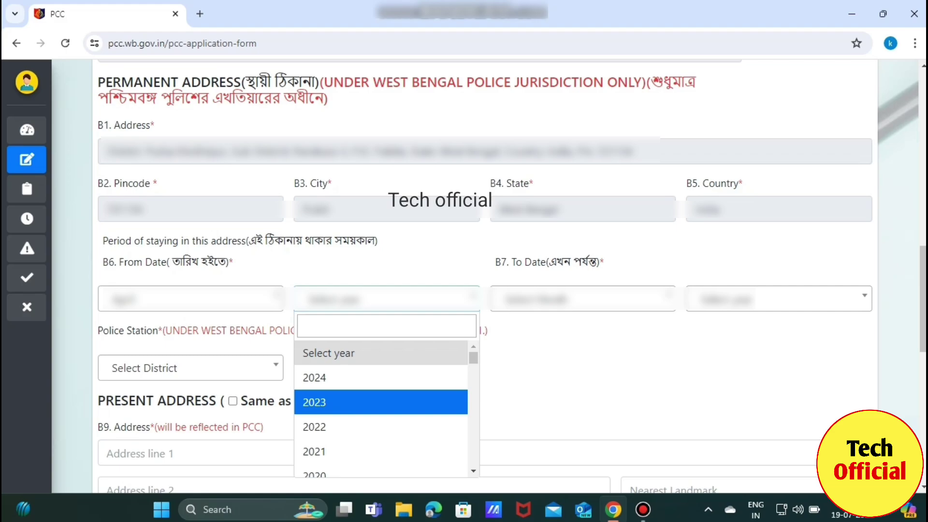
pyautogui.press('Down')
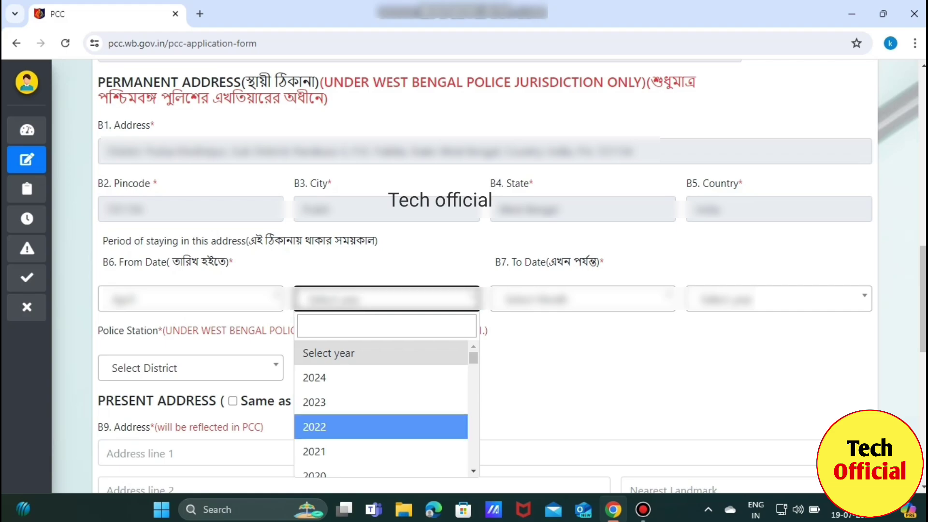
pyautogui.press('Down')
pyautogui.press('Down')
pyautogui.press('Down')
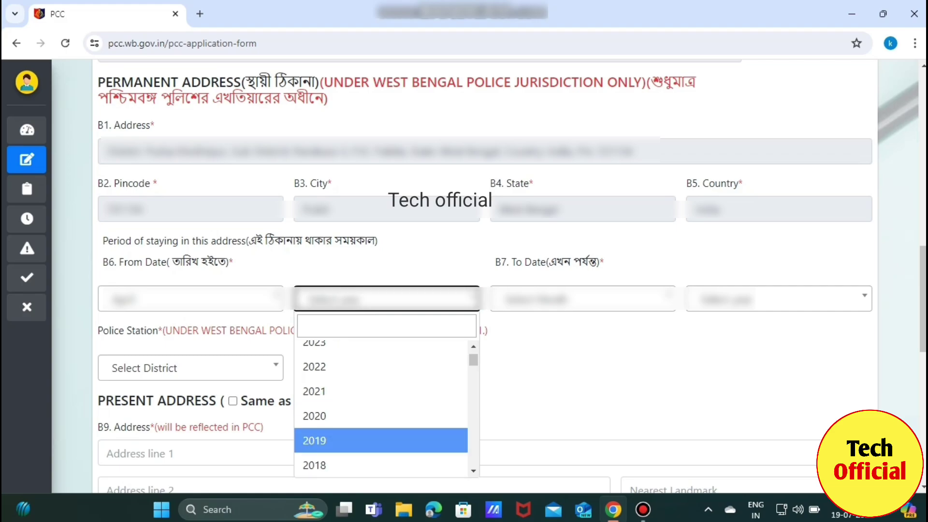
pyautogui.press('Down')
pyautogui.press('Down')
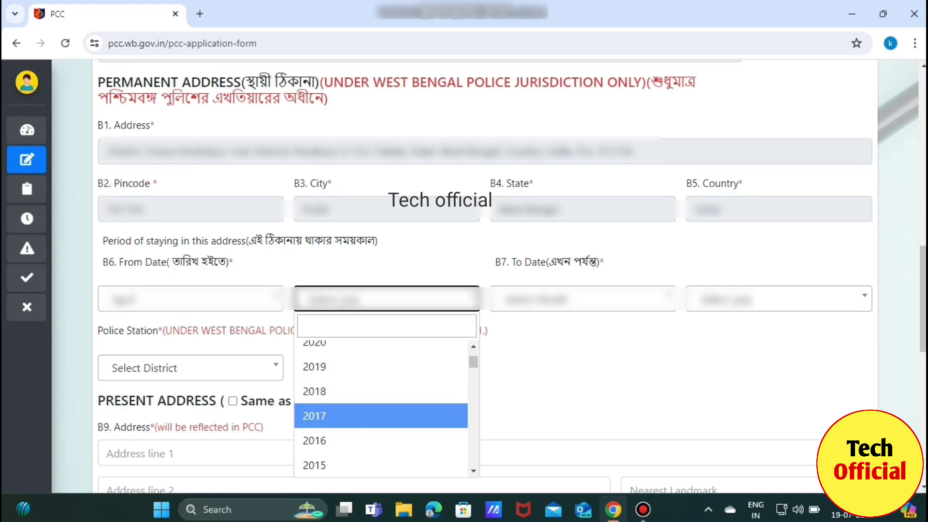
pyautogui.press('Down')
pyautogui.press('Down')
pyautogui.press('Down')
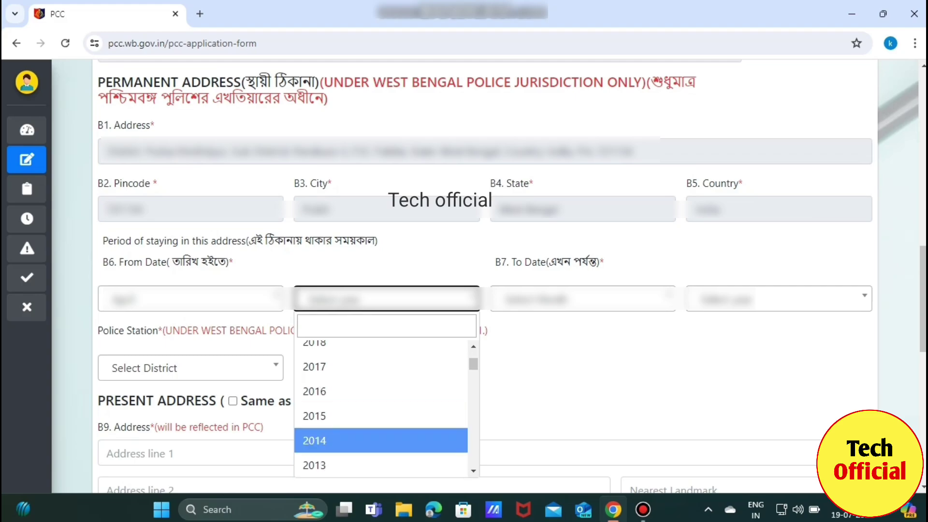
pyautogui.press('Down')
pyautogui.press('Down')
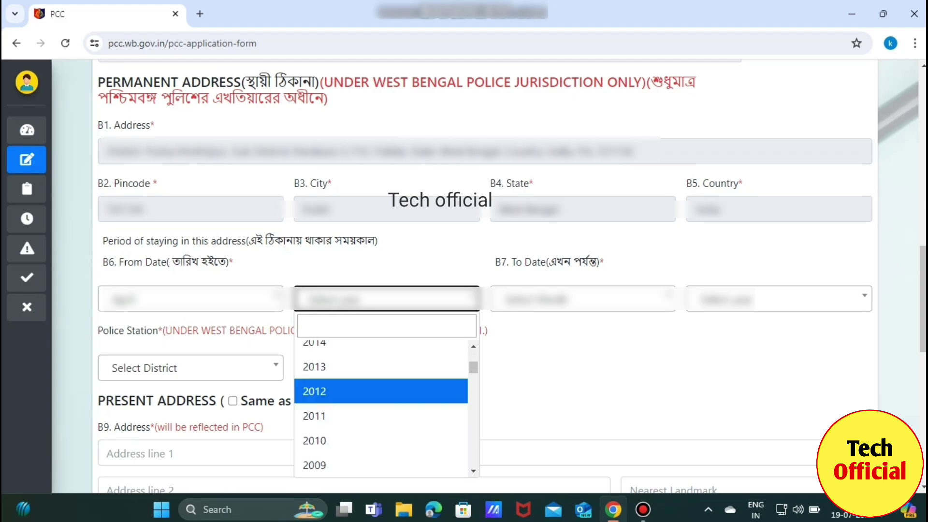
pyautogui.press('Down')
pyautogui.press('Down')
pyautogui.press('Down')
pyautogui.press('Down')
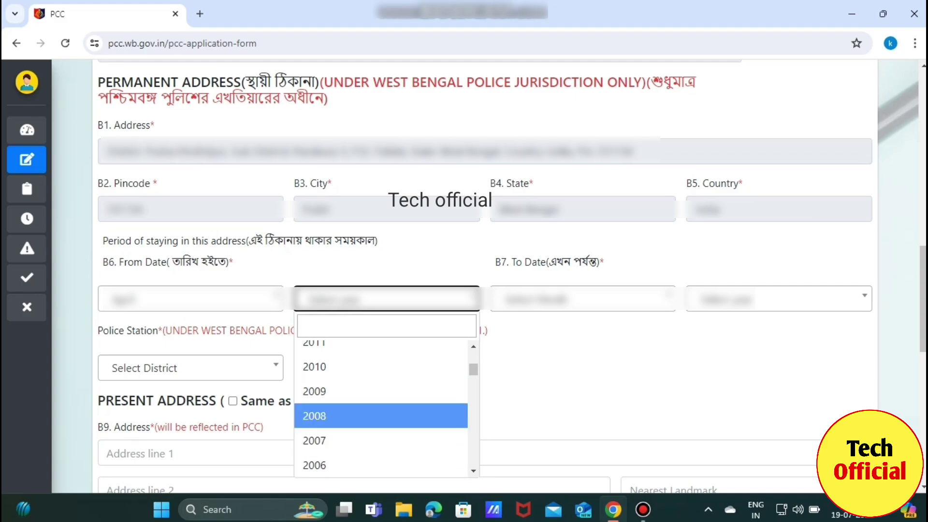
pyautogui.press('Down')
pyautogui.press('Down')
pyautogui.press('Down')
pyautogui.press('Down')
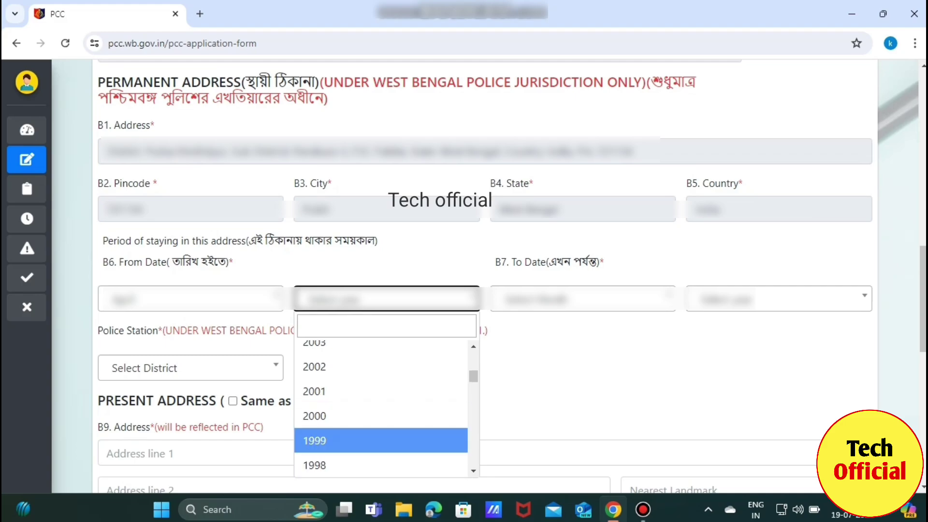
pyautogui.press('Down')
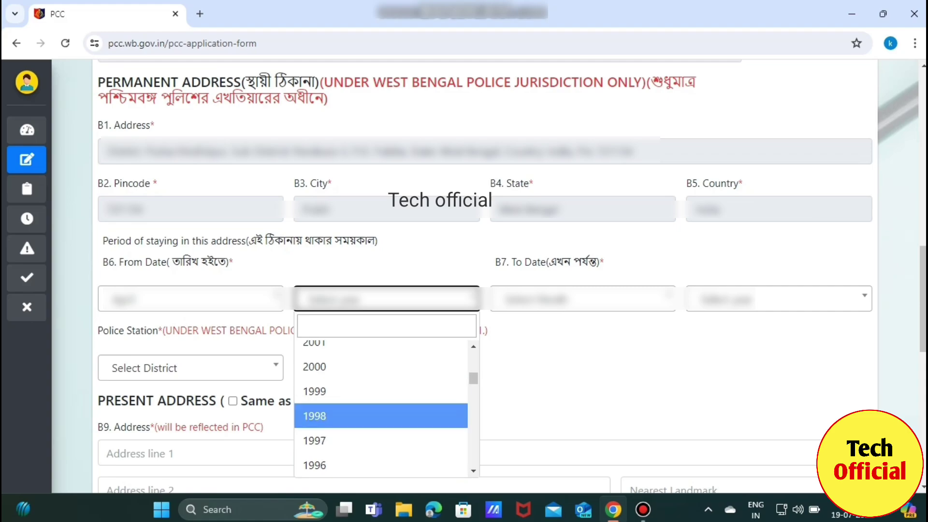
pyautogui.press('Down')
pyautogui.scroll(-1, 382, 391)
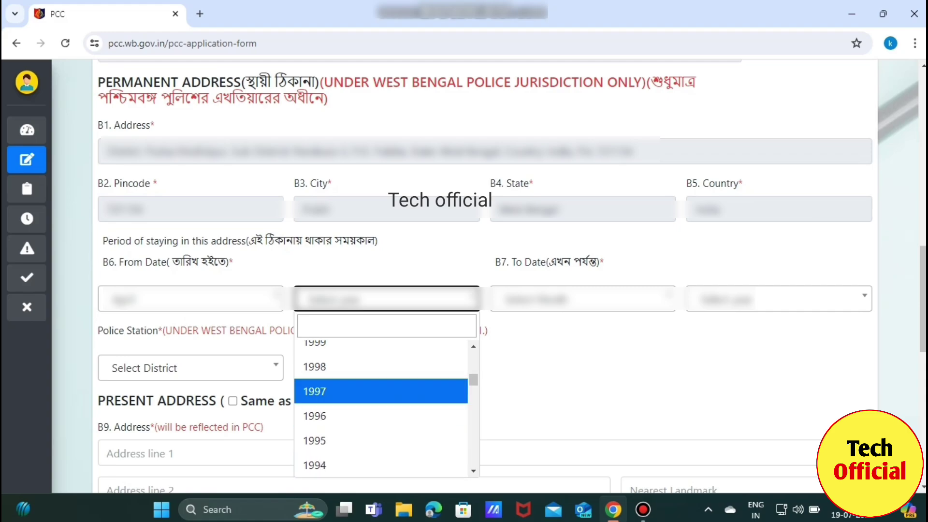
pyautogui.scroll(-1, 382, 391)
pyautogui.press('Down')
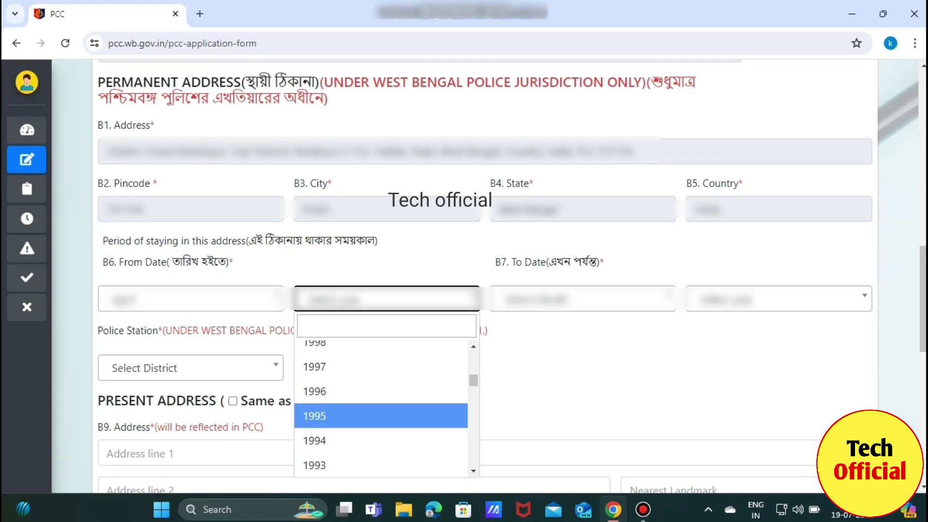
pyautogui.press('Down')
pyautogui.press('Down')
pyautogui.scroll(-1, 382, 391)
pyautogui.press('Down')
pyautogui.press('Down')
pyautogui.press('Down')
pyautogui.scroll(-1, 382, 392)
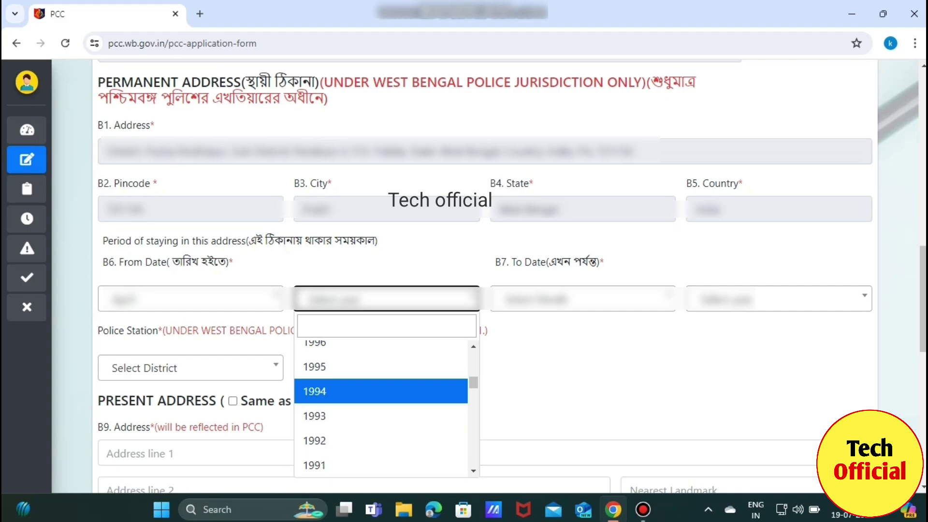
pyautogui.press('Down')
pyautogui.press('Down')
pyautogui.press('Down')
pyautogui.press('Return')
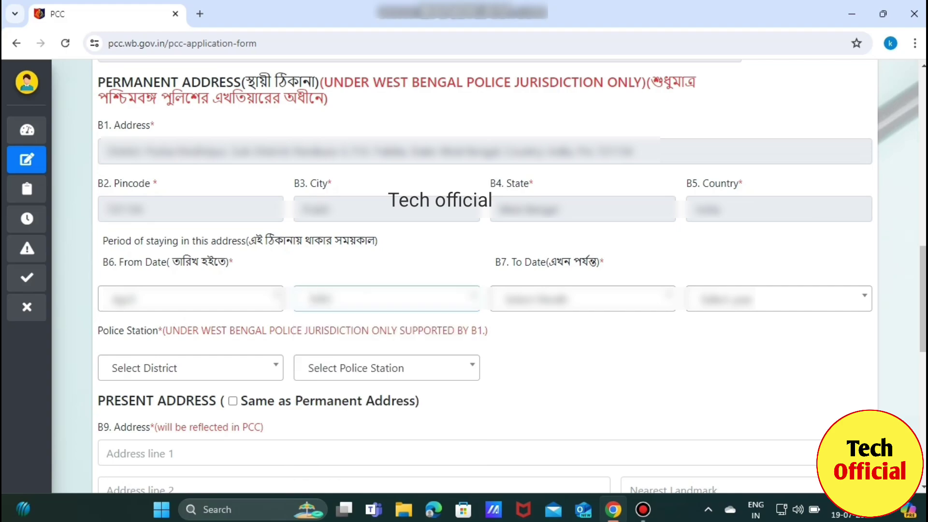
# Set the stay To Date to July and choose its end year.
pyautogui.press('Tab')
pyautogui.press('Down')
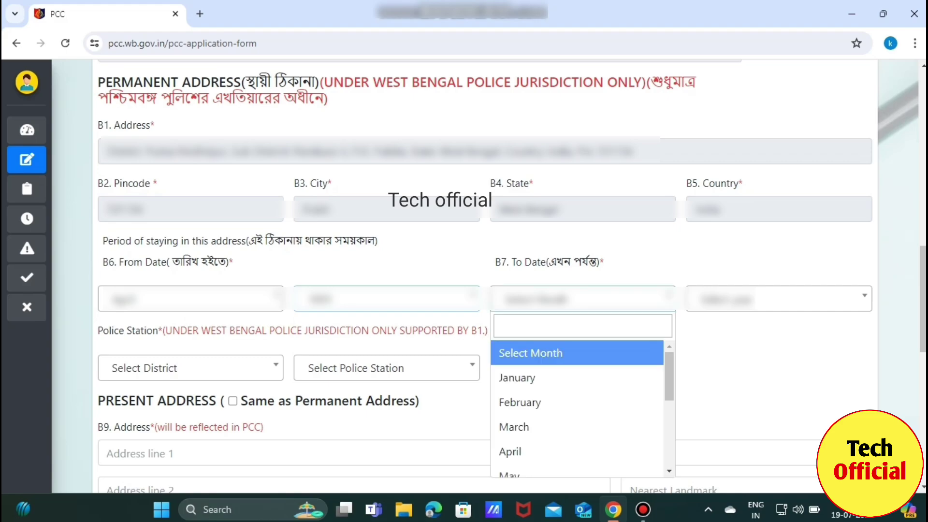
pyautogui.press('Down')
pyautogui.press('Down')
pyautogui.press('Down')
pyautogui.press('Down')
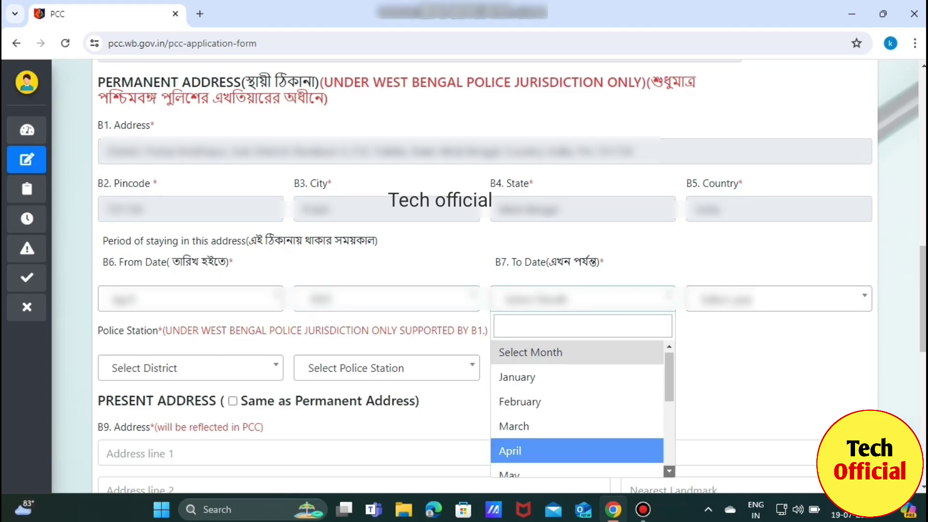
pyautogui.press('Down')
pyautogui.press('Down')
pyautogui.press('Down')
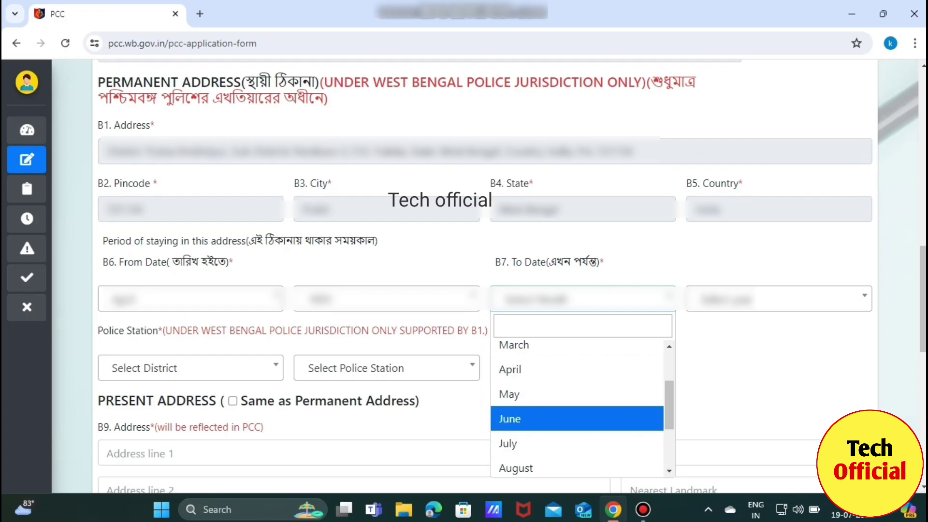
pyautogui.press('Return')
pyautogui.press('Tab')
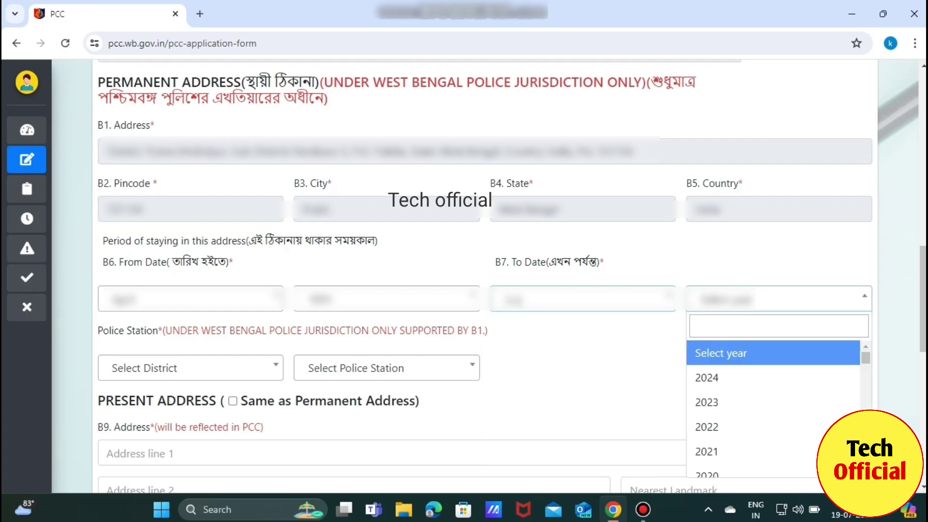
pyautogui.press('Down')
pyautogui.press('Return')
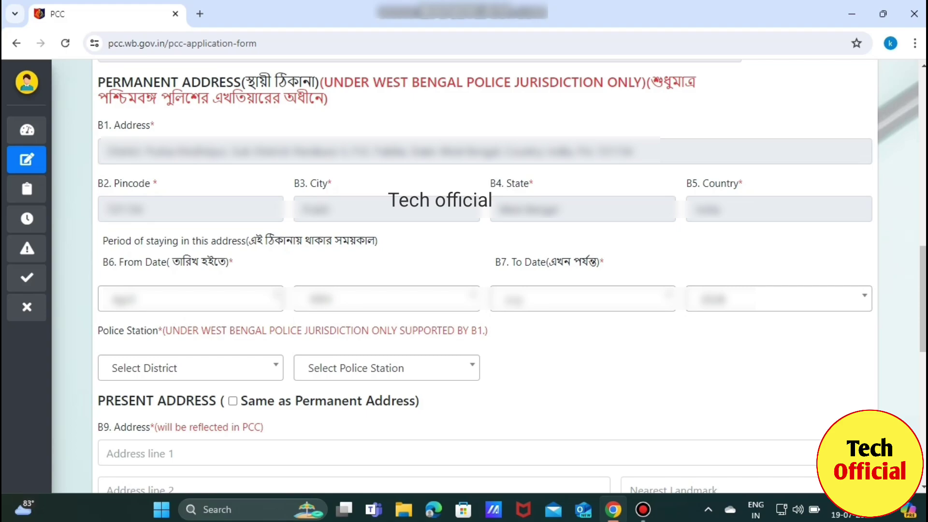
# Select the district for the permanent address.
pyautogui.press('Return')
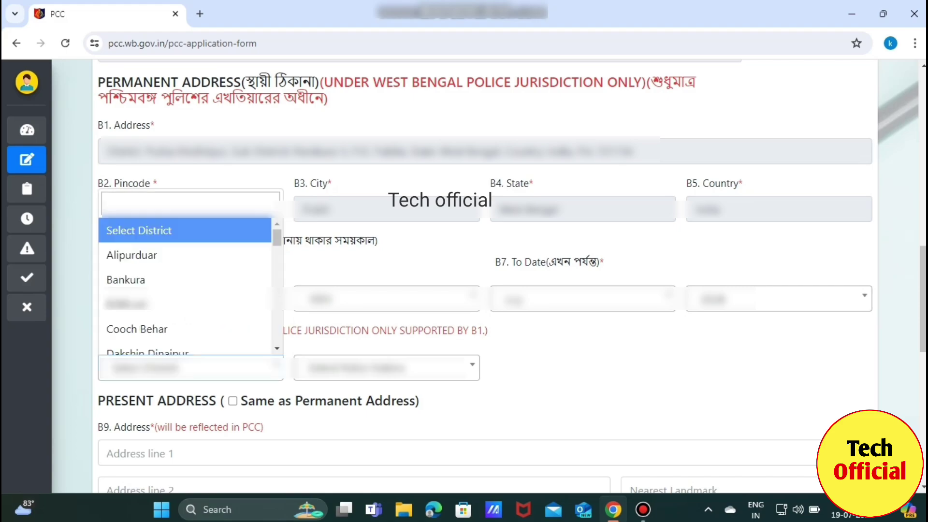
pyautogui.press('Down')
pyautogui.press('Down')
pyautogui.press('Down')
pyautogui.press('Down')
pyautogui.press('Up')
pyautogui.press('Up')
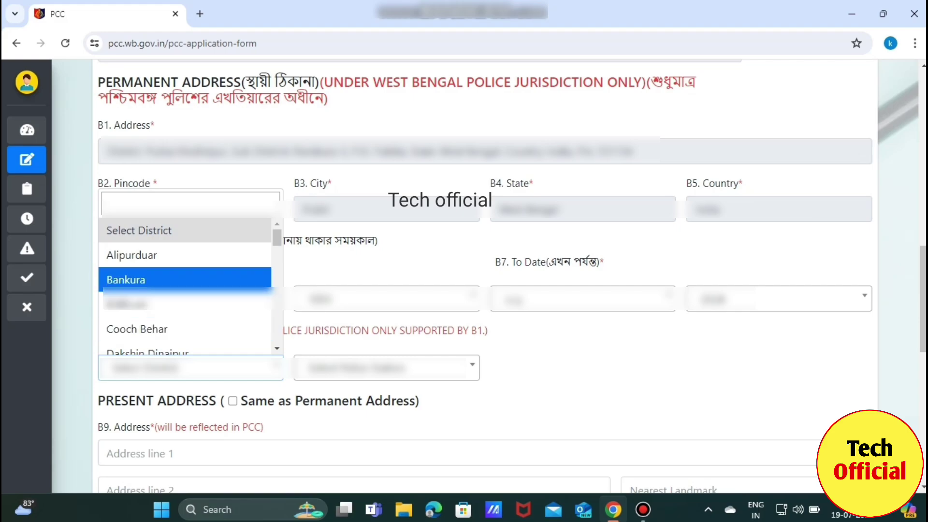
pyautogui.press('Down')
pyautogui.press('Down')
pyautogui.press('Return')
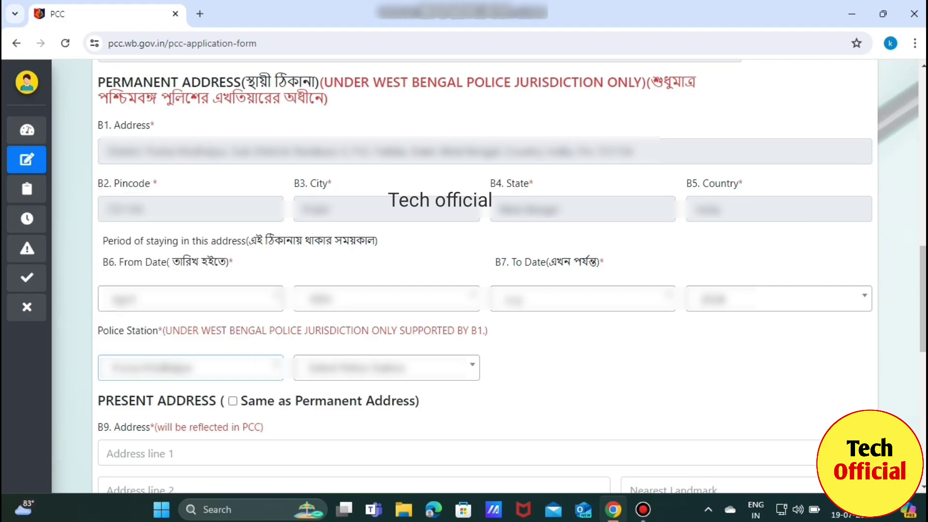
# Select the permanent address's police station from the station list.
pyautogui.press('Tab')
pyautogui.press('Return')
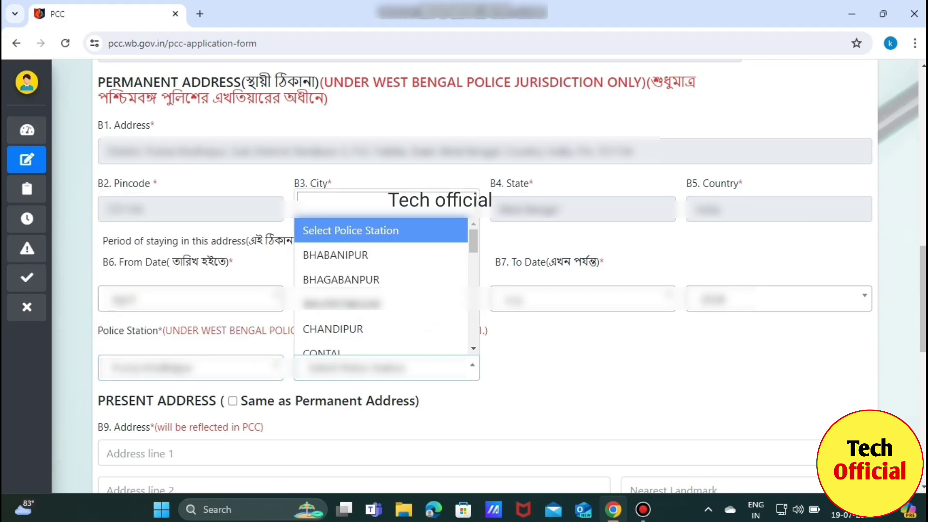
pyautogui.press('Down')
pyautogui.press('Down')
pyautogui.press('Down')
pyautogui.press('Down')
pyautogui.scroll(-2, 381, 287)
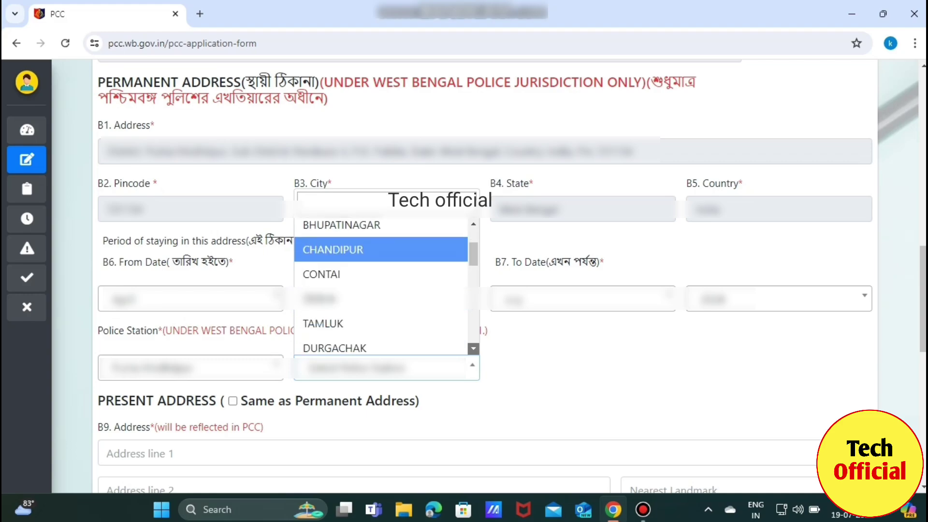
pyautogui.scroll(-5, 380, 287)
pyautogui.press('Return')
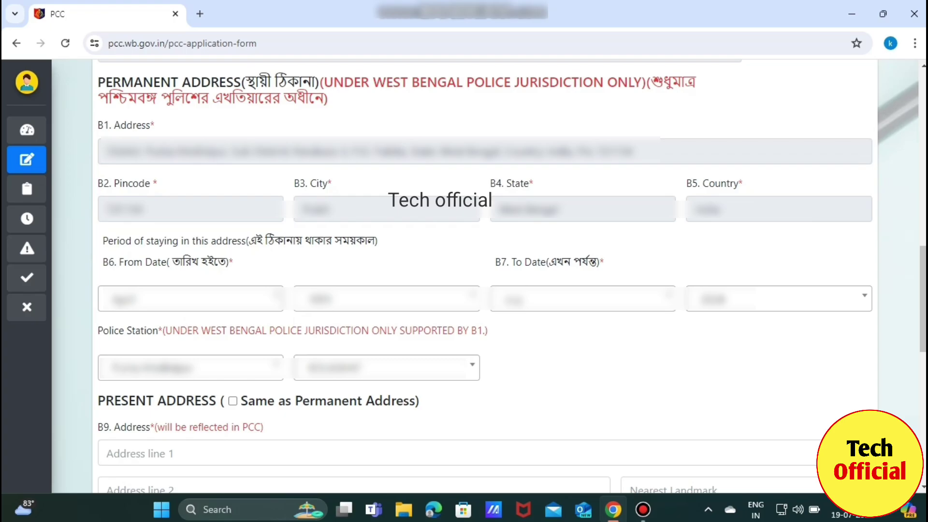
pyautogui.scroll(-6, 483, 275)
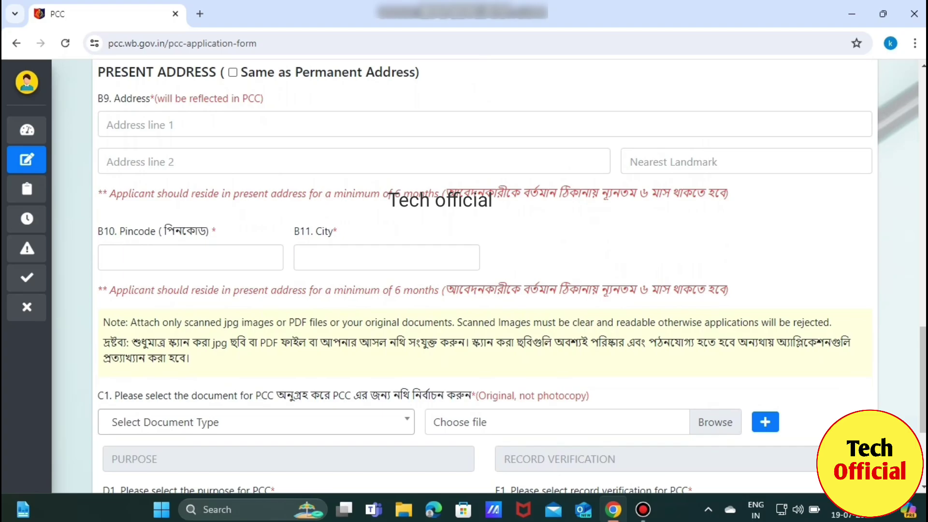
# Tick 'Same as Permanent Address' and scroll down to the document section.
pyautogui.click(233, 73)
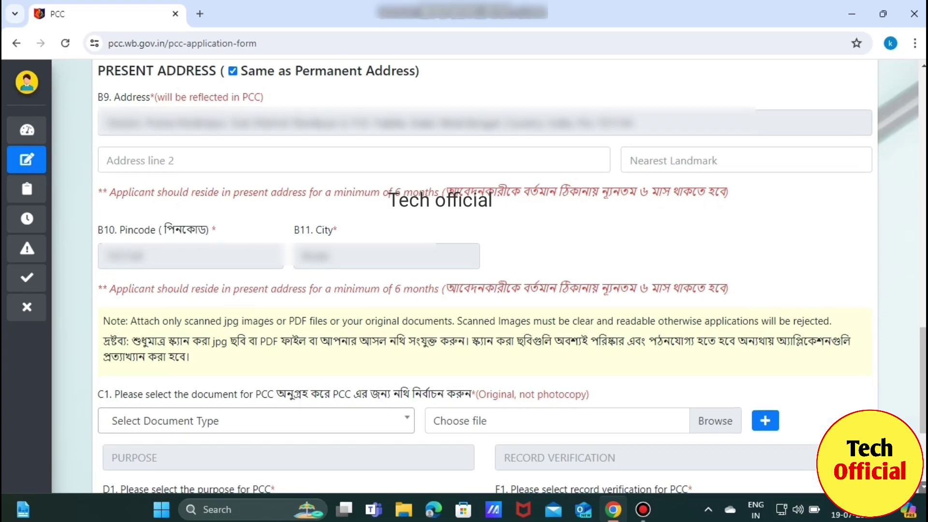
pyautogui.scroll(-2, 512, 279)
pyautogui.scroll(-2, 512, 279)
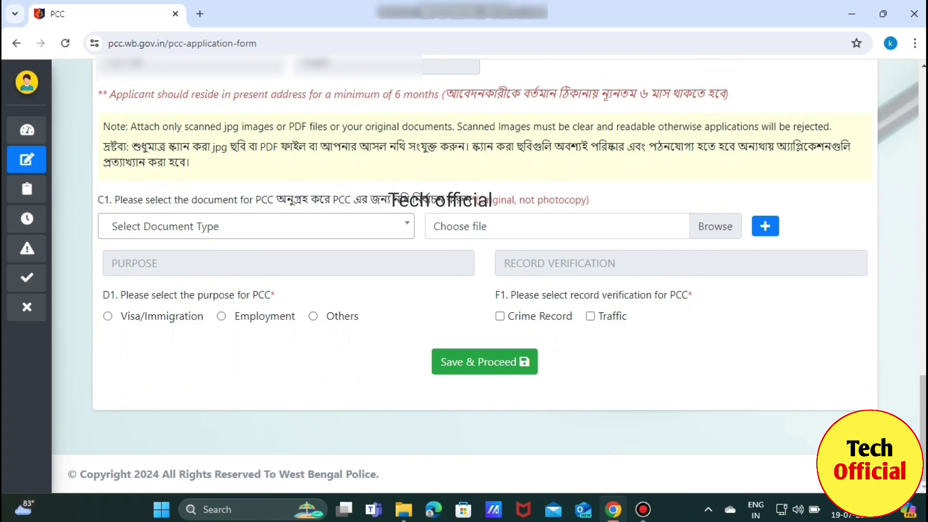
# Select Aadhaar Card as the supporting document type and open the file browser.
pyautogui.click(256, 226)
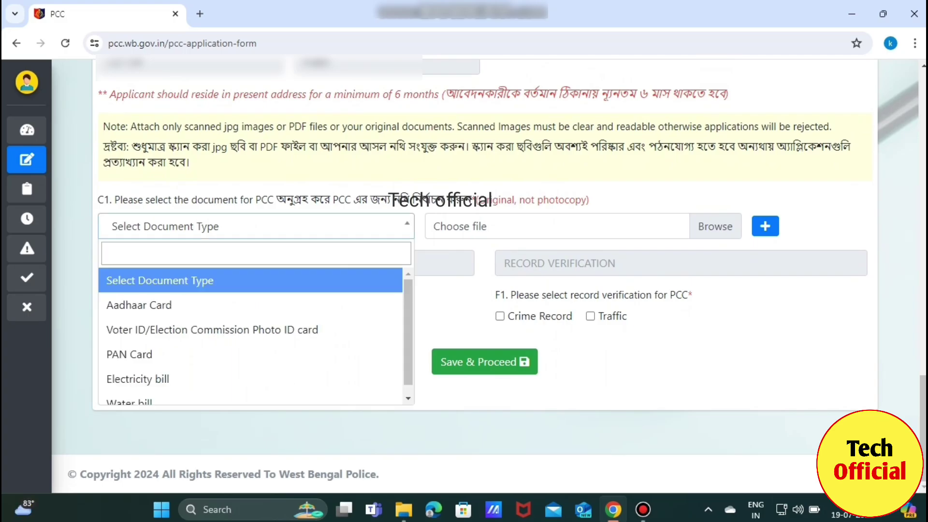
pyautogui.press('Down')
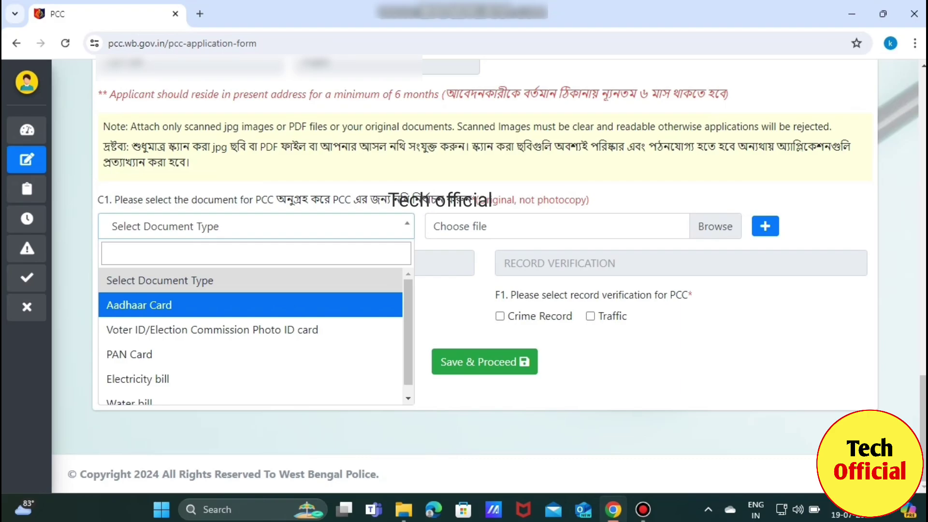
pyautogui.press('Down')
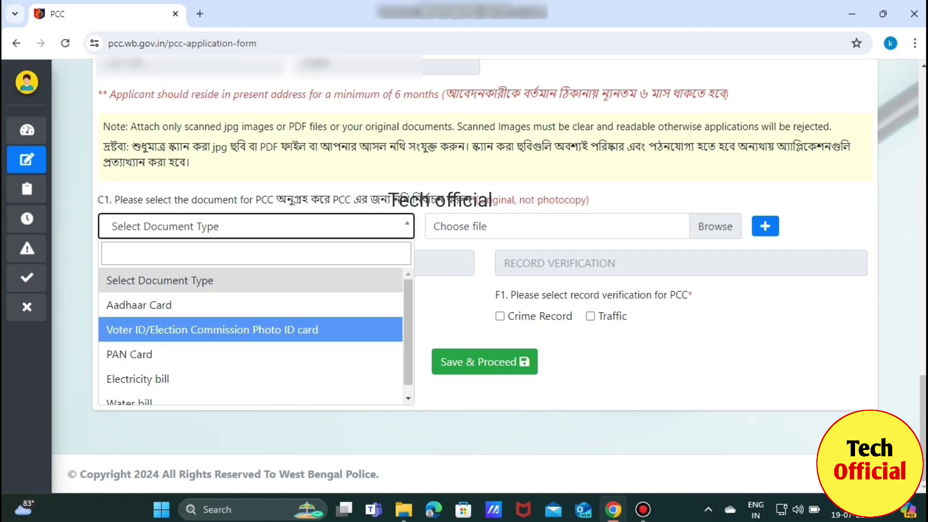
pyautogui.press('Down')
pyautogui.press('Down')
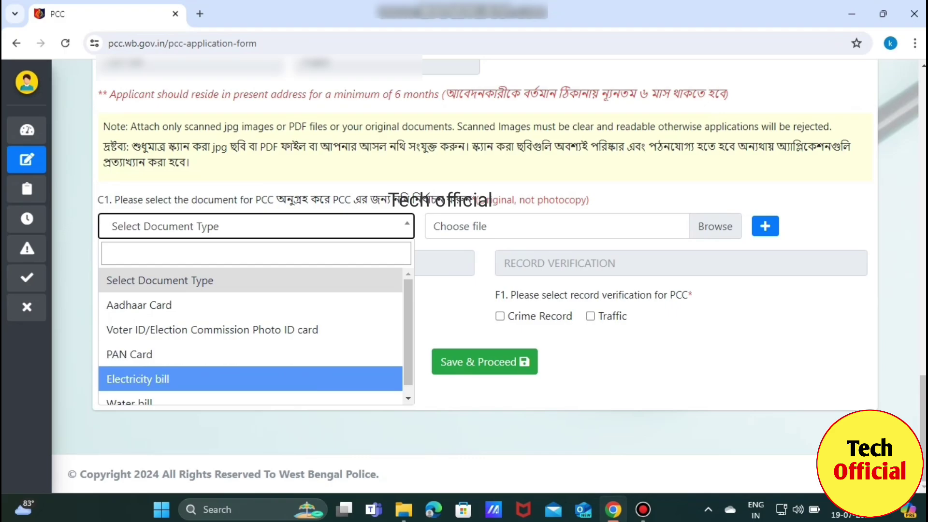
pyautogui.press('Down')
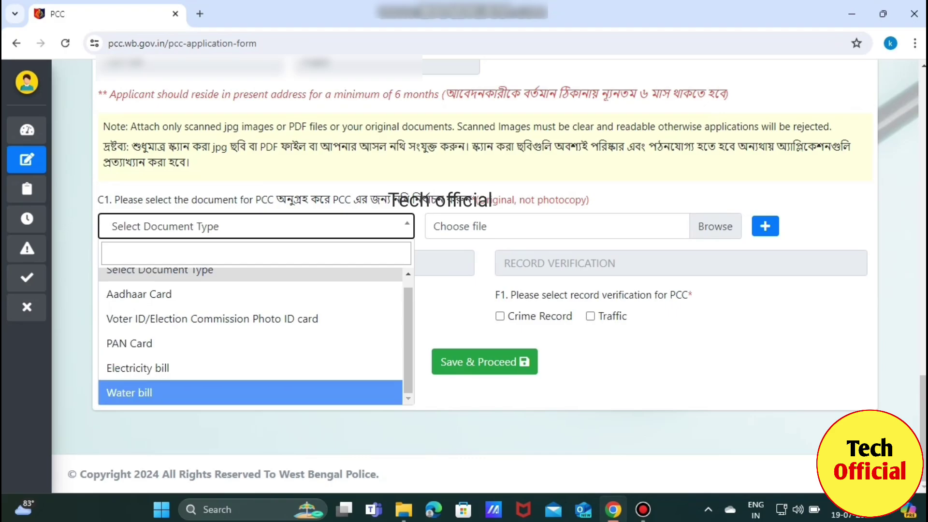
pyautogui.press('Up')
pyautogui.press('Up')
pyautogui.press('Up')
pyautogui.press('Up')
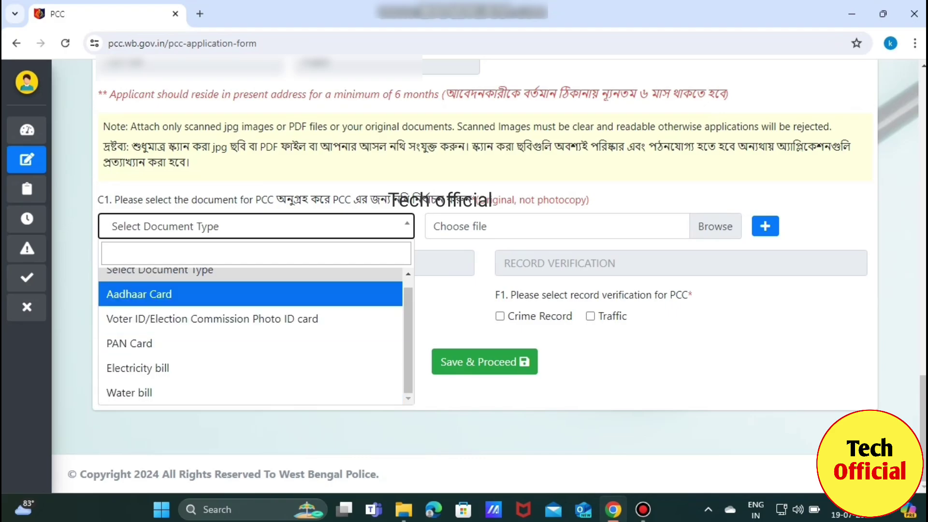
pyautogui.press('Return')
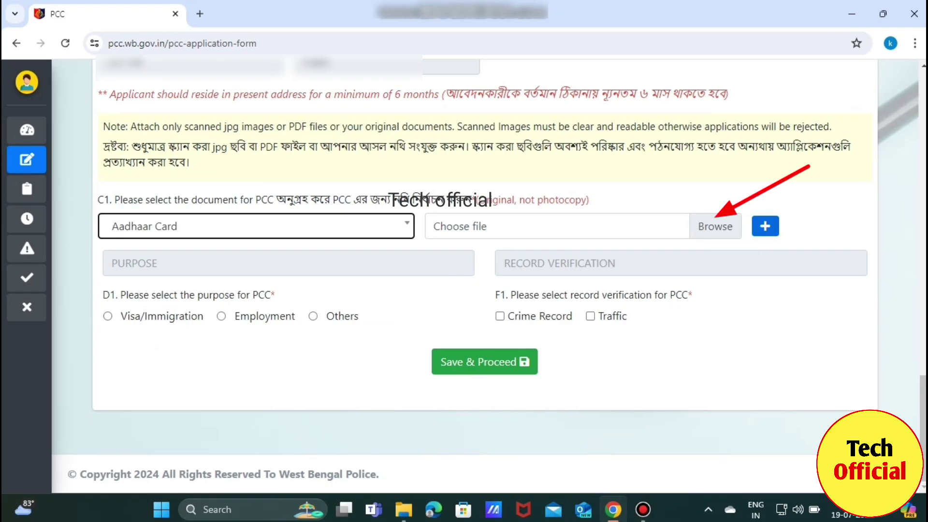
pyautogui.press('Tab')
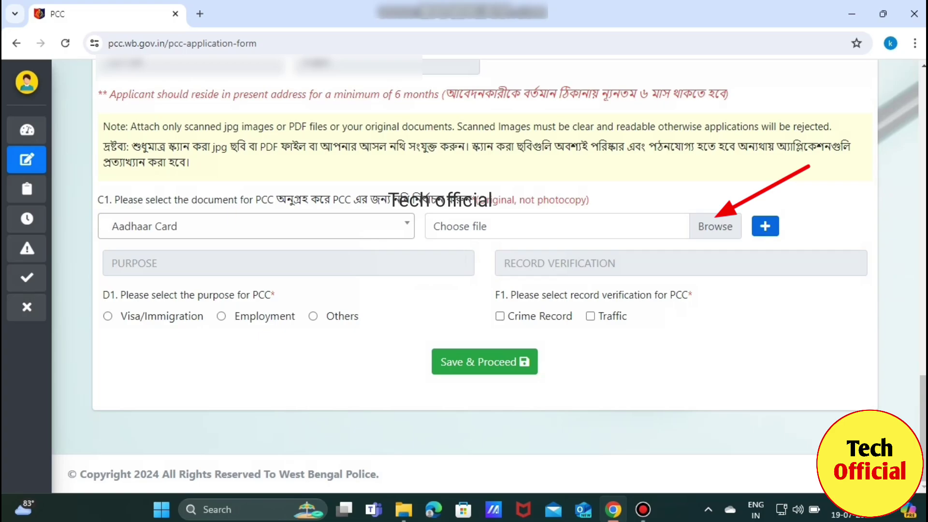
pyautogui.press('Return')
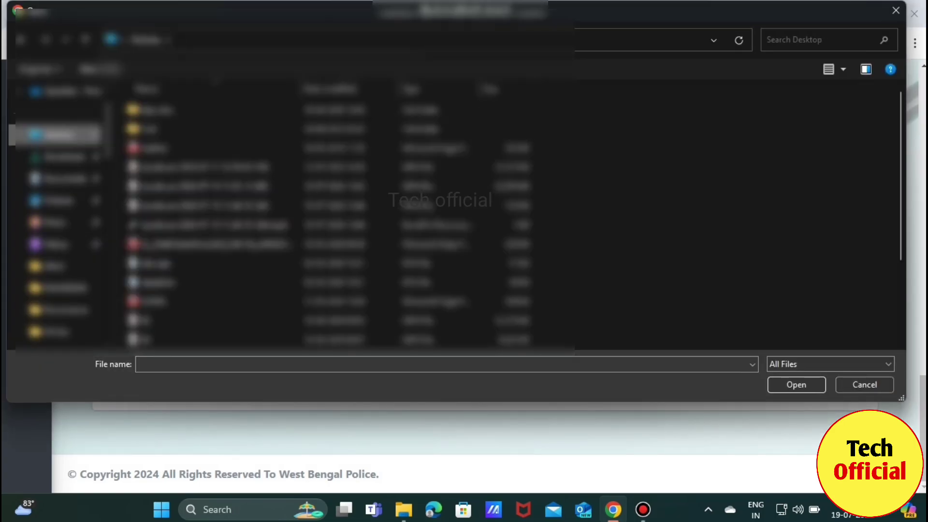
# Attach Aadhar.pdf as the Aadhaar Card document.
pyautogui.click(154, 148)
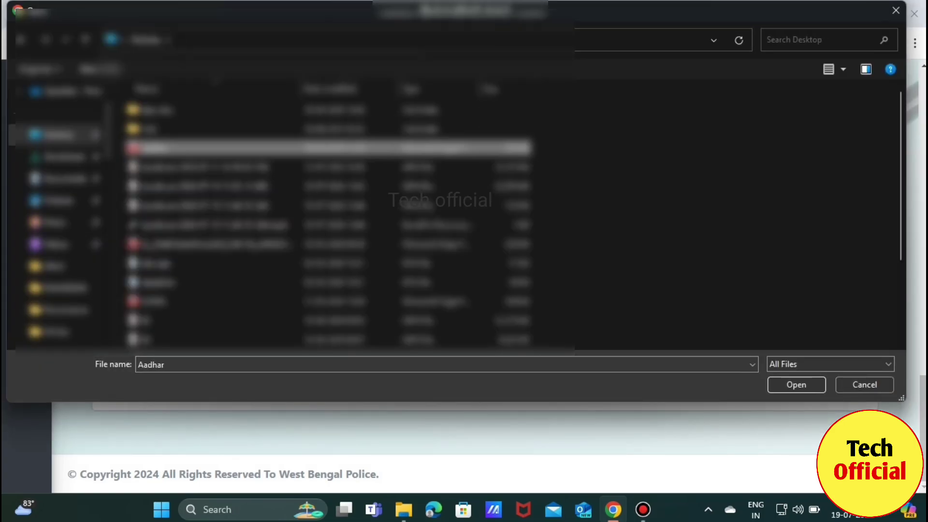
pyautogui.press('Return')
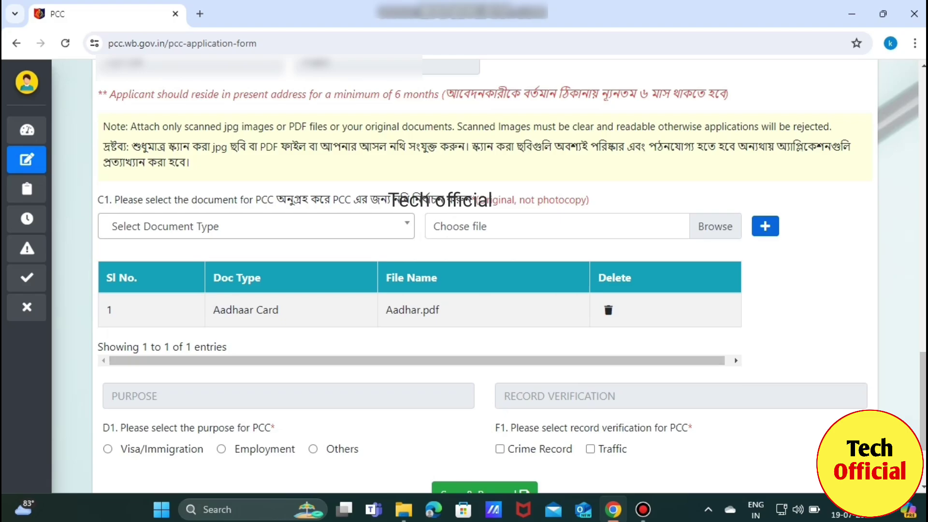
pyautogui.scroll(-3, 464, 276)
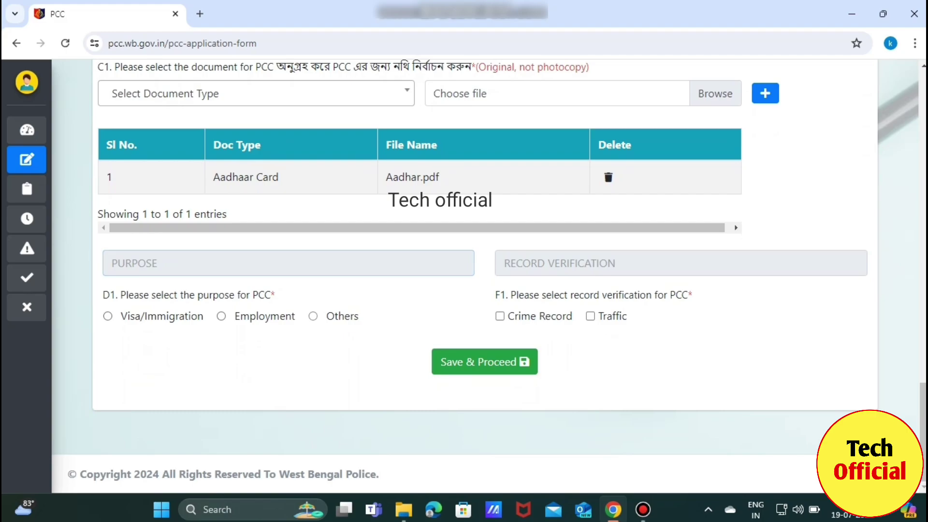
# Choose Employment as the PCC purpose and request Traffic record verification only, not Crime Record.
pyautogui.click(313, 316)
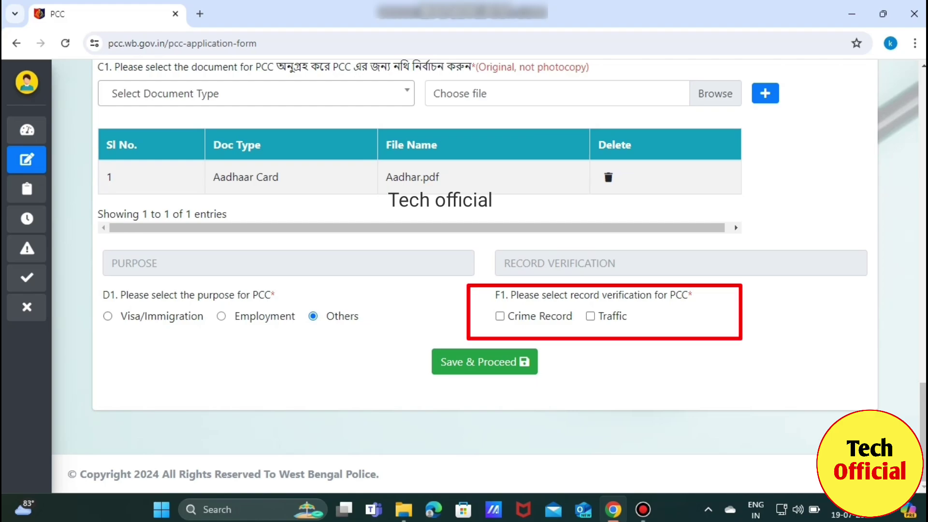
pyautogui.click(222, 317)
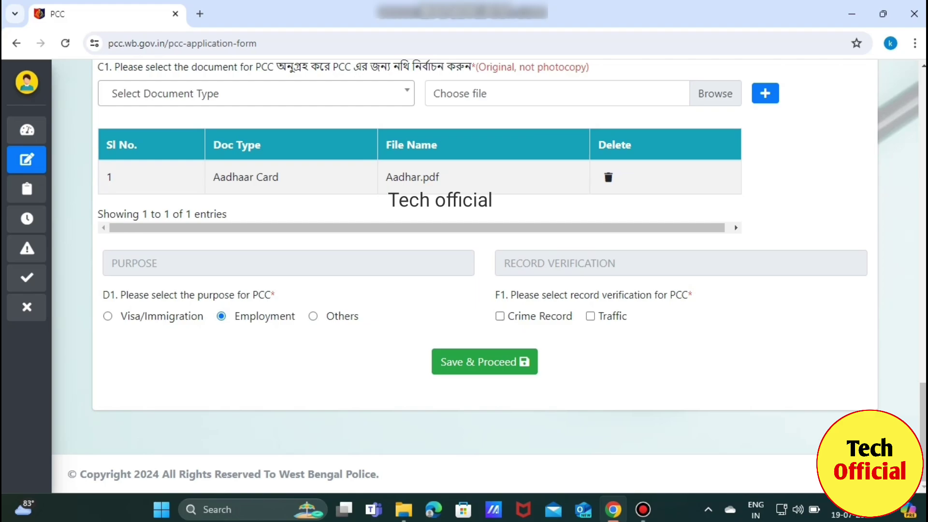
pyautogui.click(500, 317)
pyautogui.click(590, 316)
pyautogui.click(500, 316)
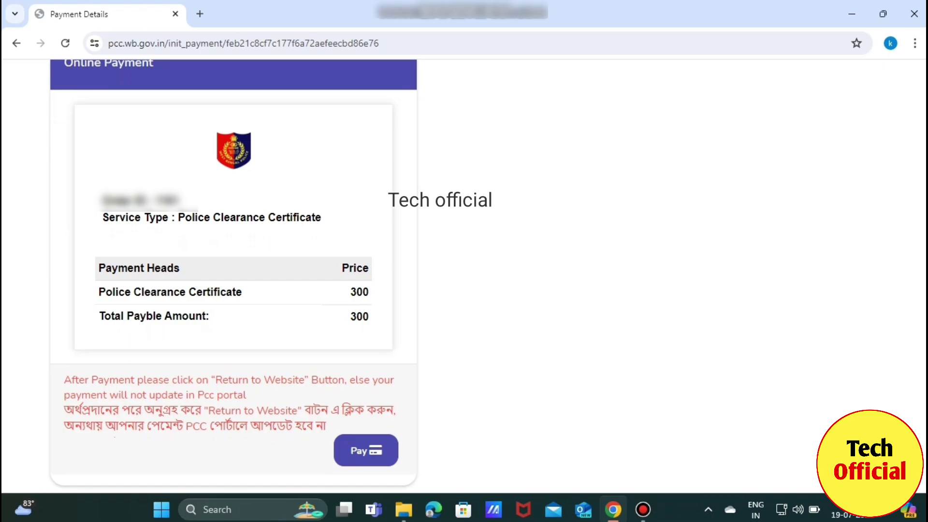
# Start paying the 300 PCC fee from the Online Payment page.
pyautogui.click(372, 457)
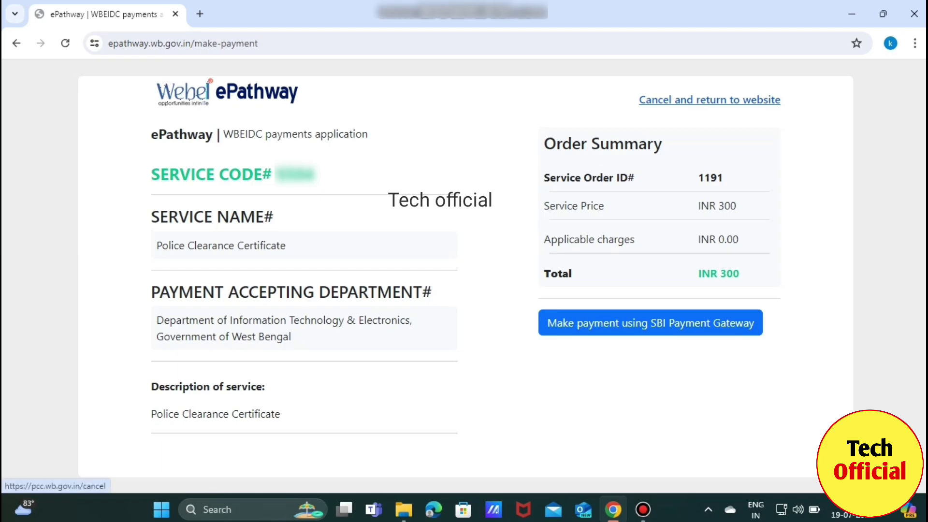
# Abandon the INR 300 ePathway payment and go back to the PCC applicant dashboard.
pyautogui.click(709, 99)
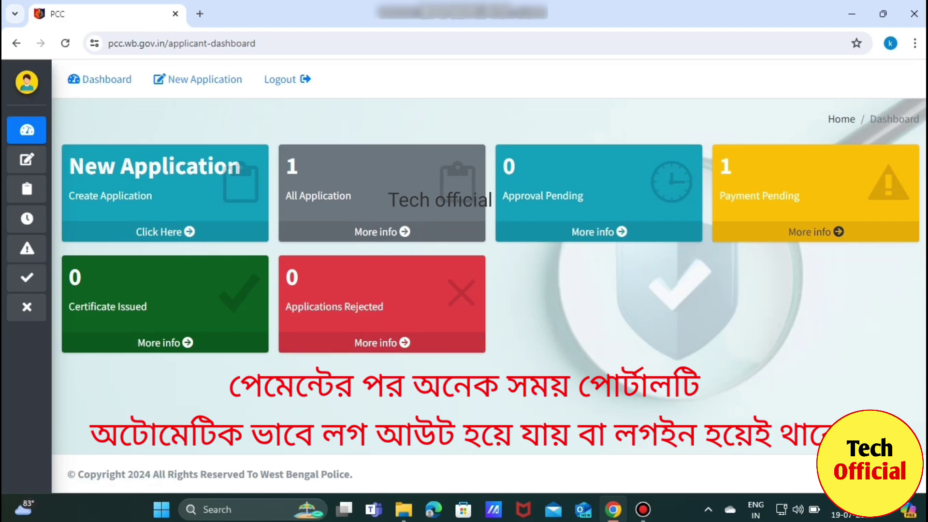
pyautogui.moveTo(27, 307)
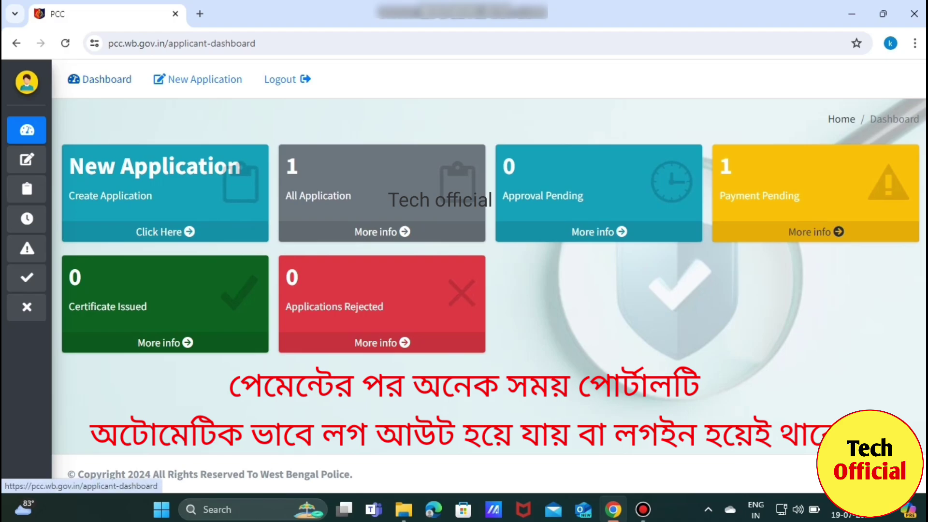
pyautogui.moveTo(27, 130)
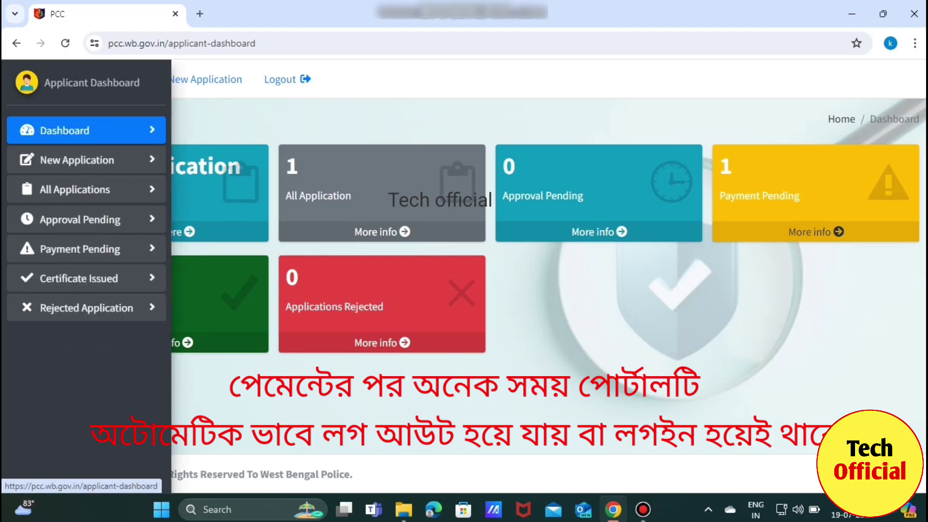